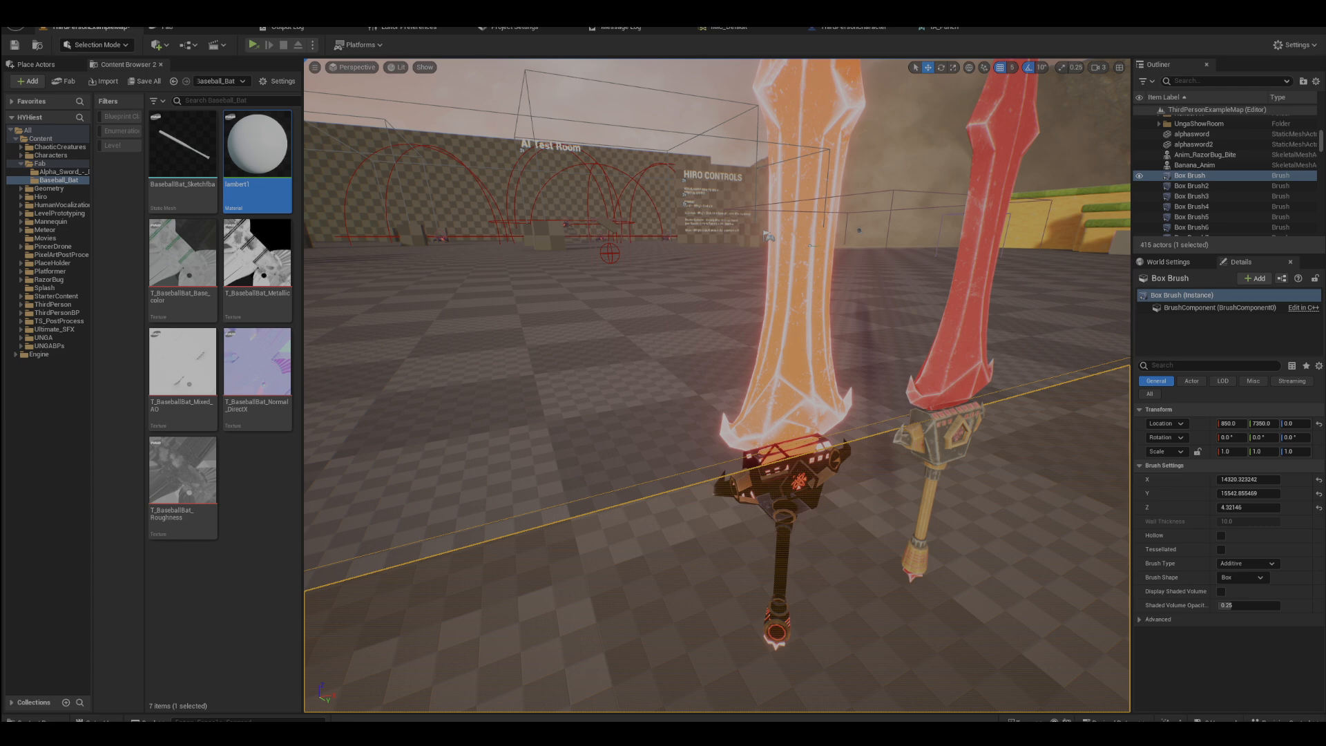
- Inspect the two swords in the level up close, selecting the plain red one and then the glowing one
right_click_drag(948, 338, 905, 324)
middle_click_drag(905, 324, 898, 280)
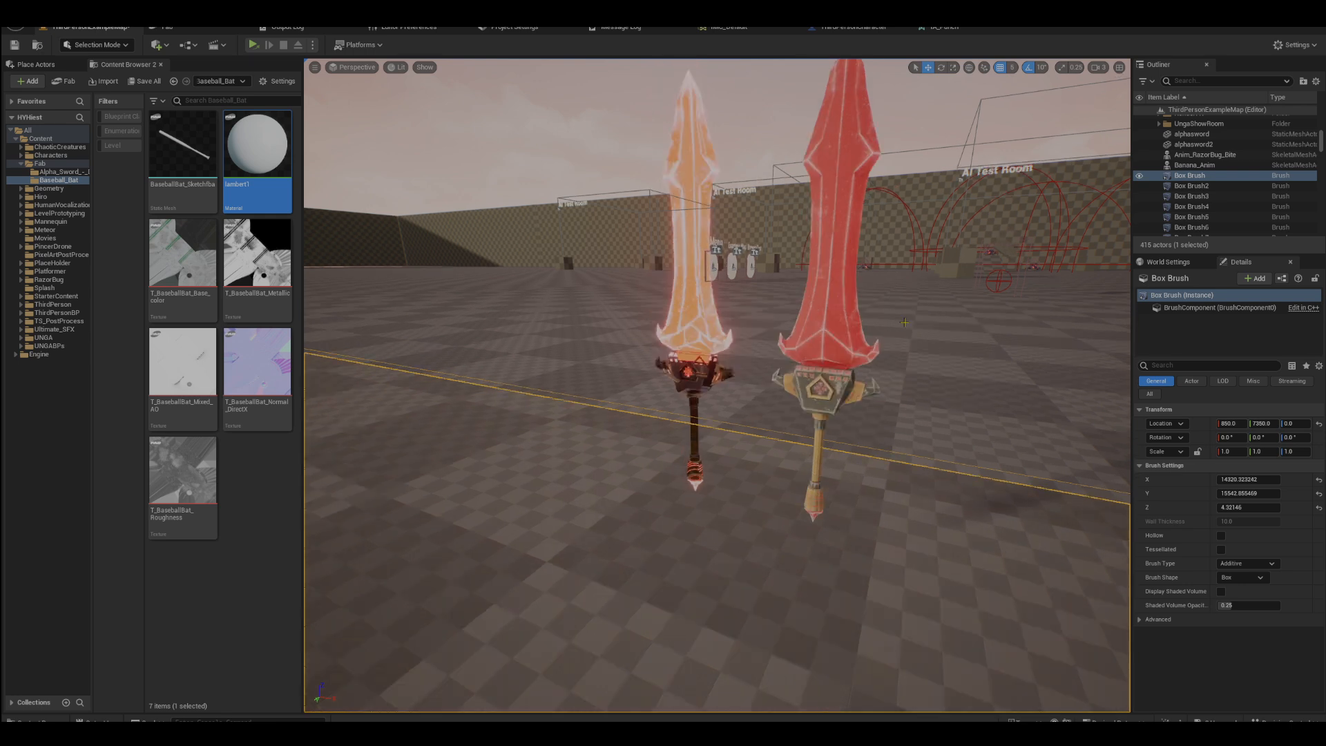
left_click(818, 387)
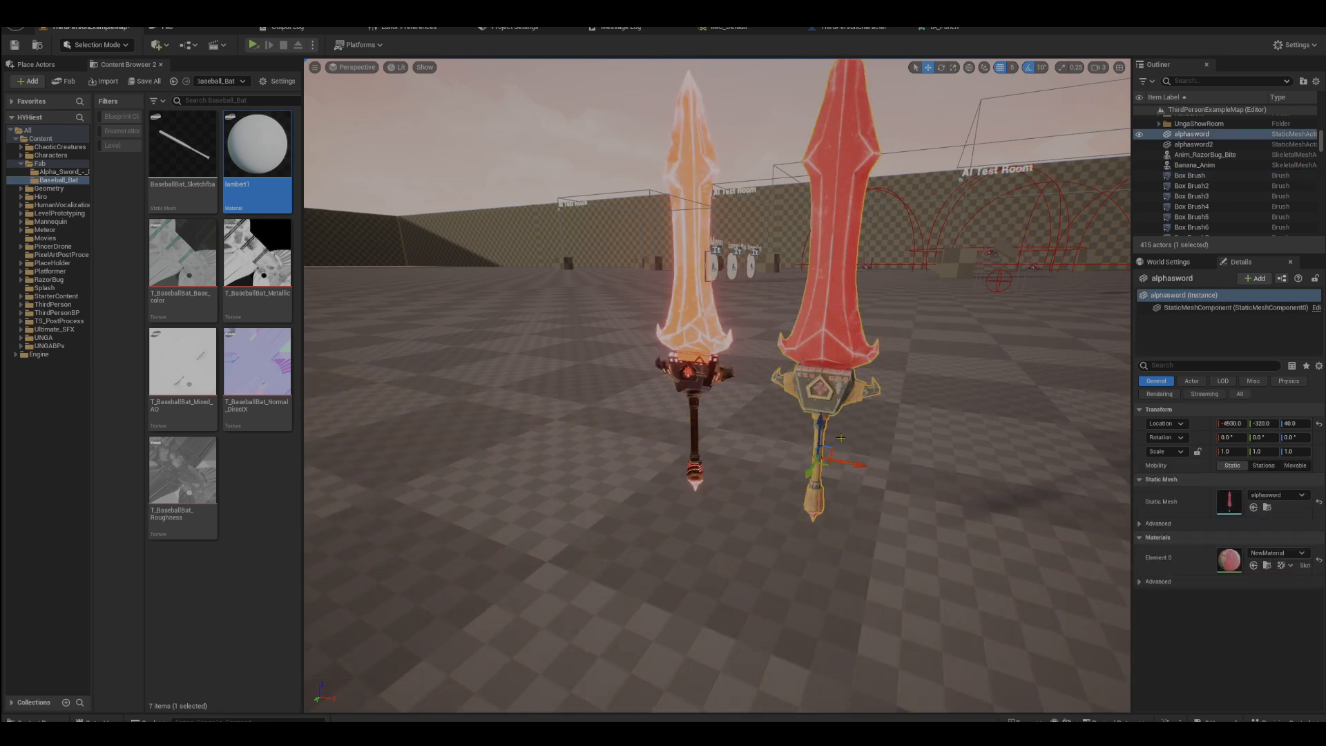
right_click_drag(841, 437, 936, 455)
middle_click_drag(935, 455, 877, 545)
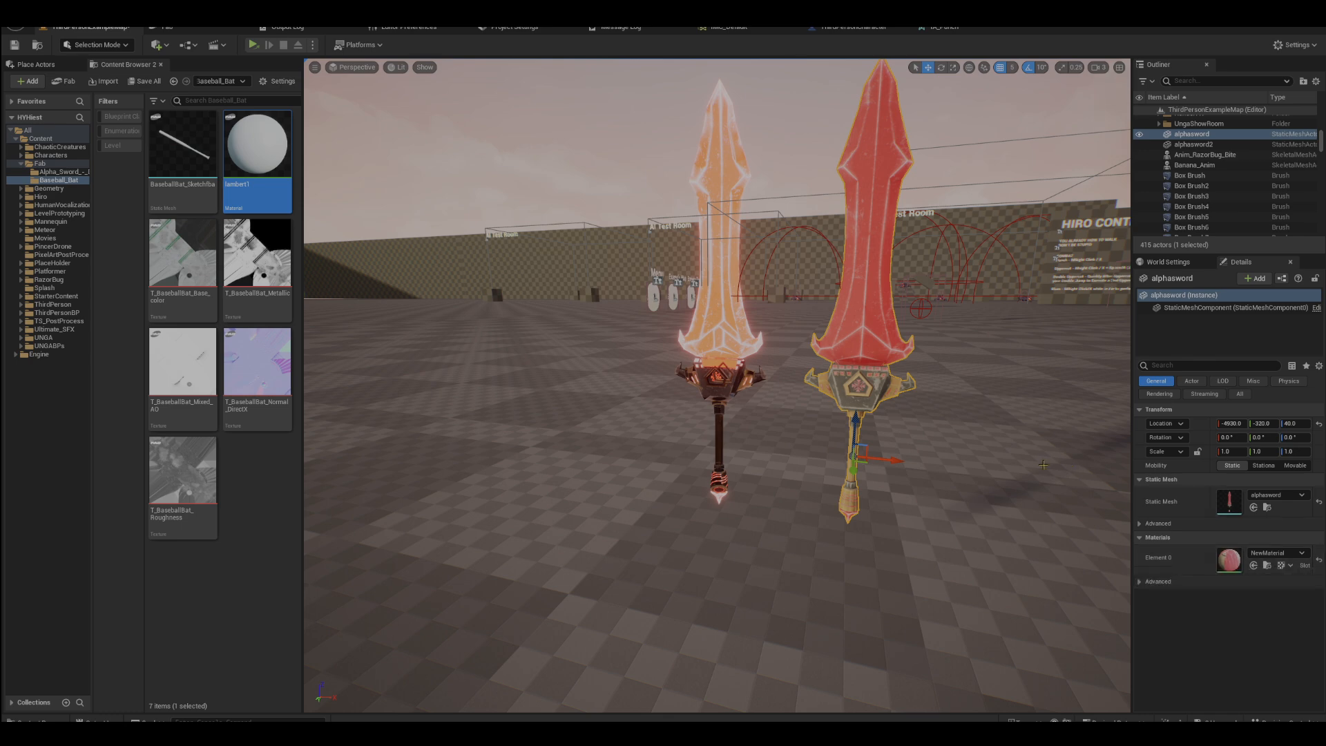
left_click(718, 441)
middle_click_drag(702, 475, 760, 397)
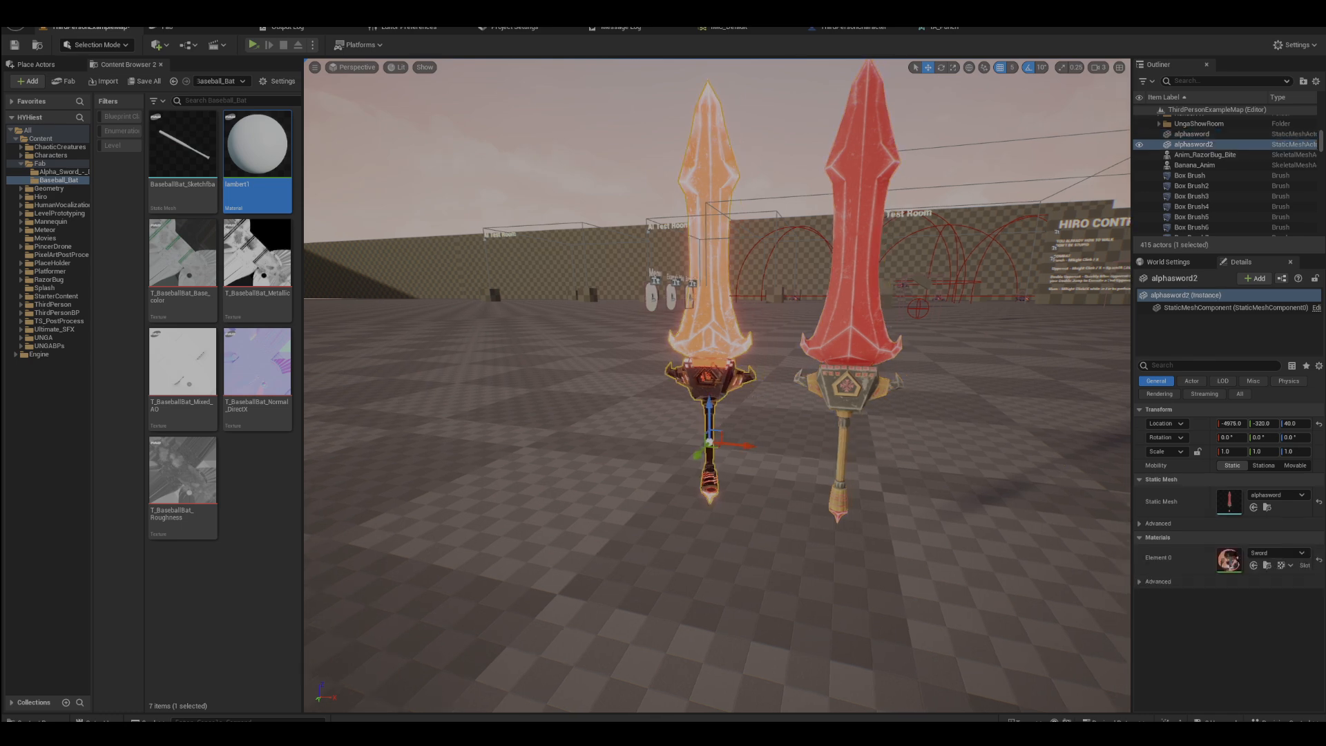
left_click_drag(992, 402, 992, 311)
right_click_drag(992, 402, 1034, 385)
middle_click_drag(993, 402, 932, 483)
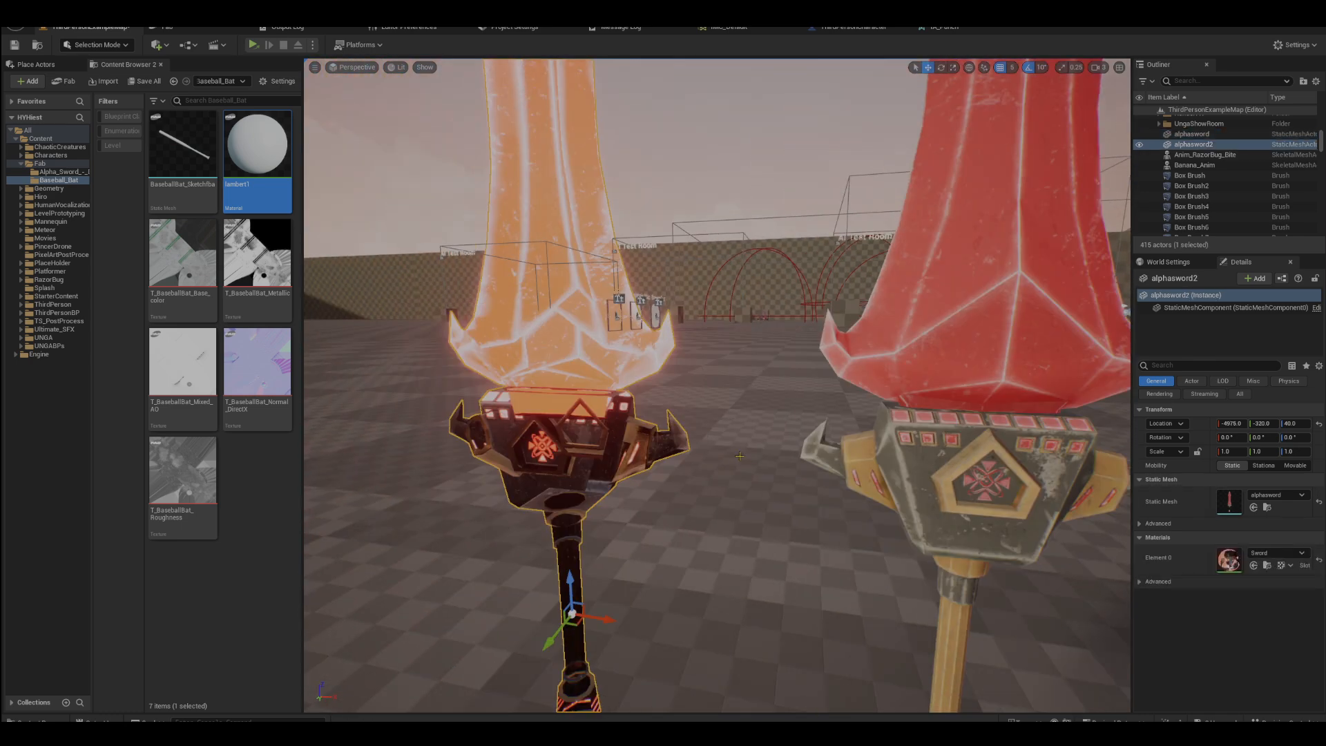
left_click_drag(992, 402, 992, 435)
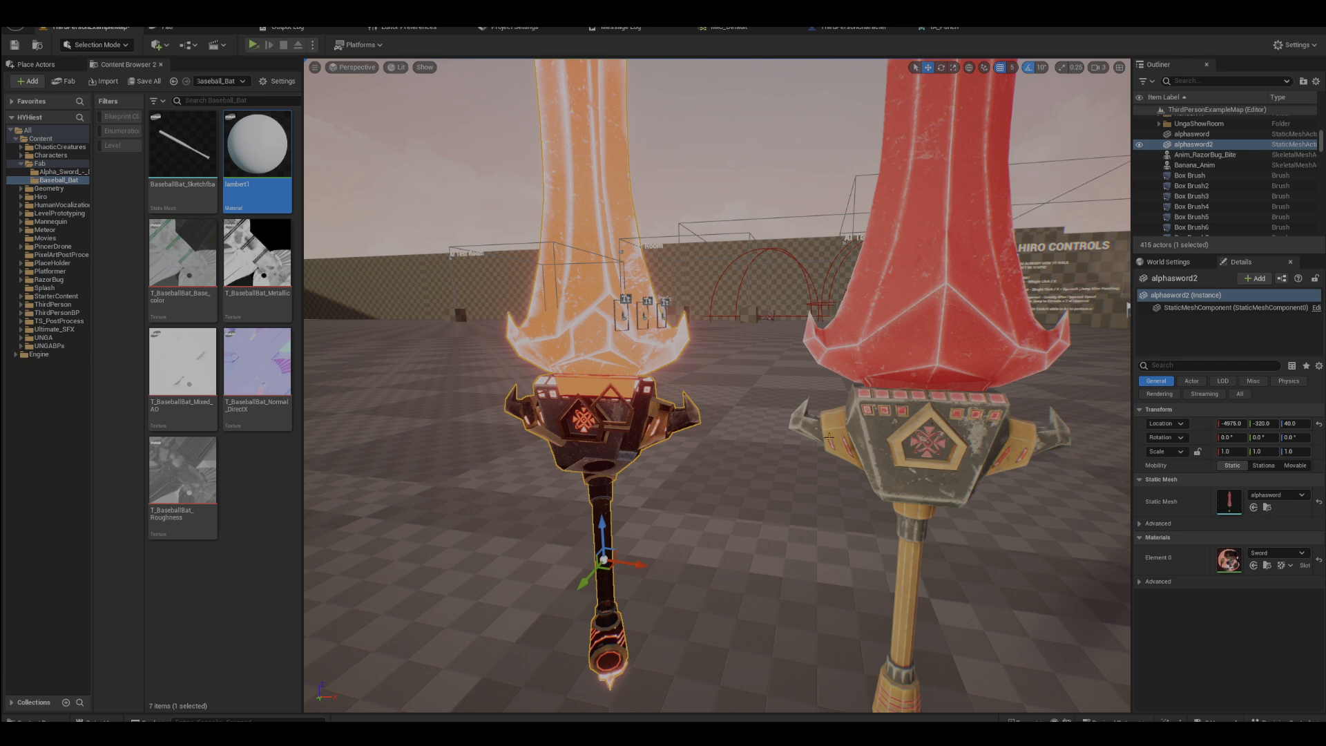
left_click_drag(719, 456, 720, 490)
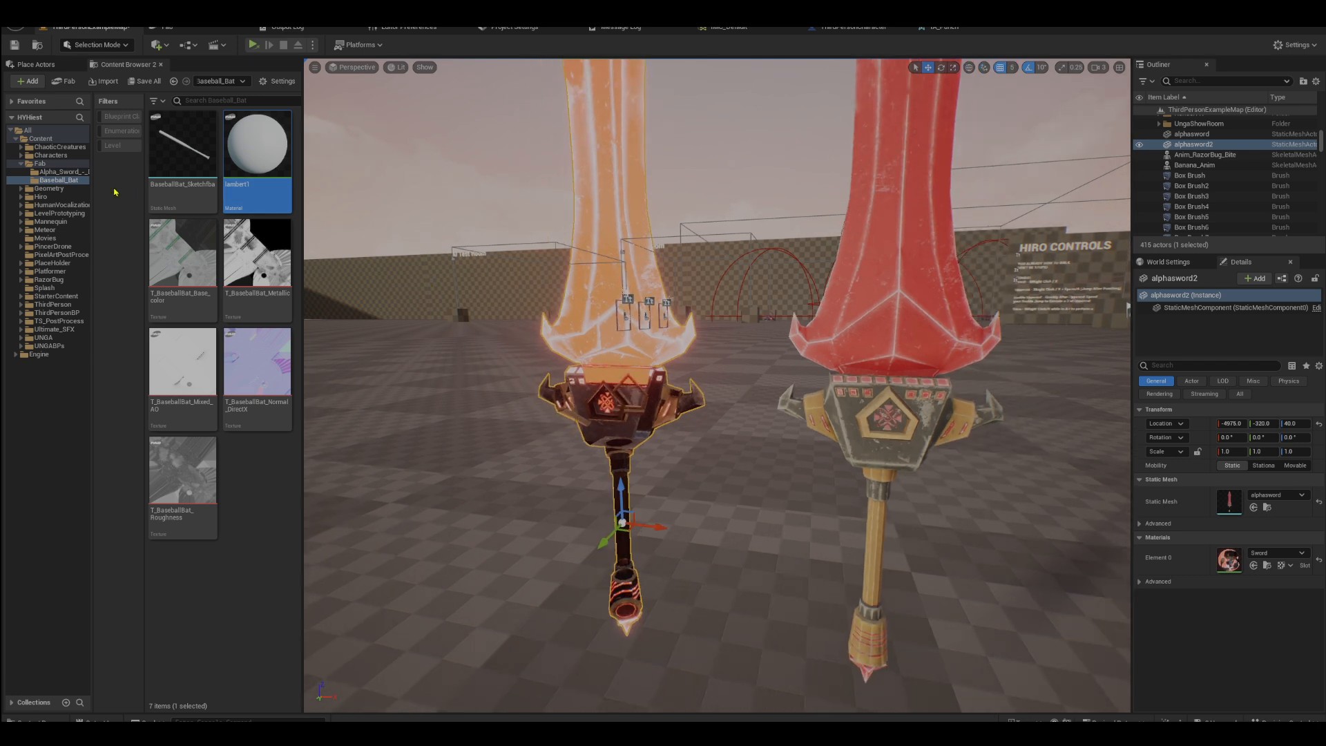
- Open the Sword material instance from the Alpha_Sword folder in a maximized editor and examine its preview sphere
left_click(59, 172)
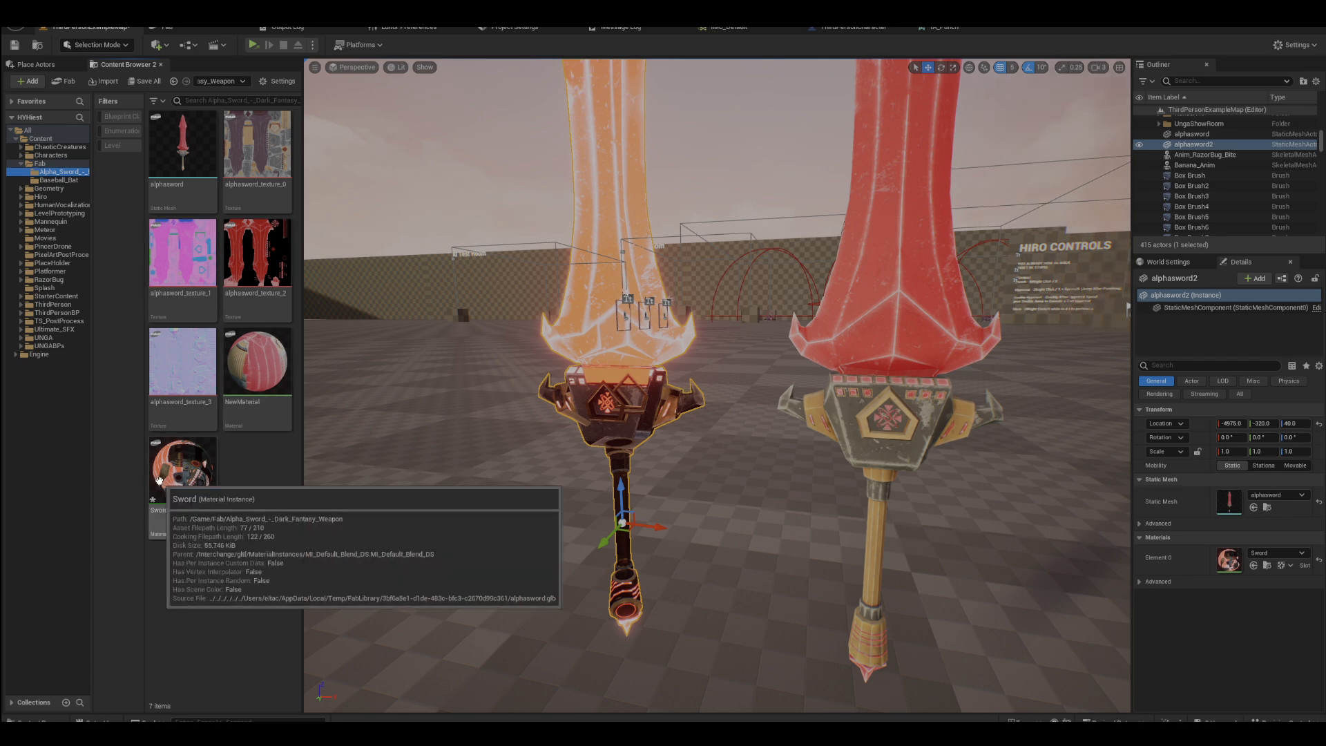
left_click(158, 479)
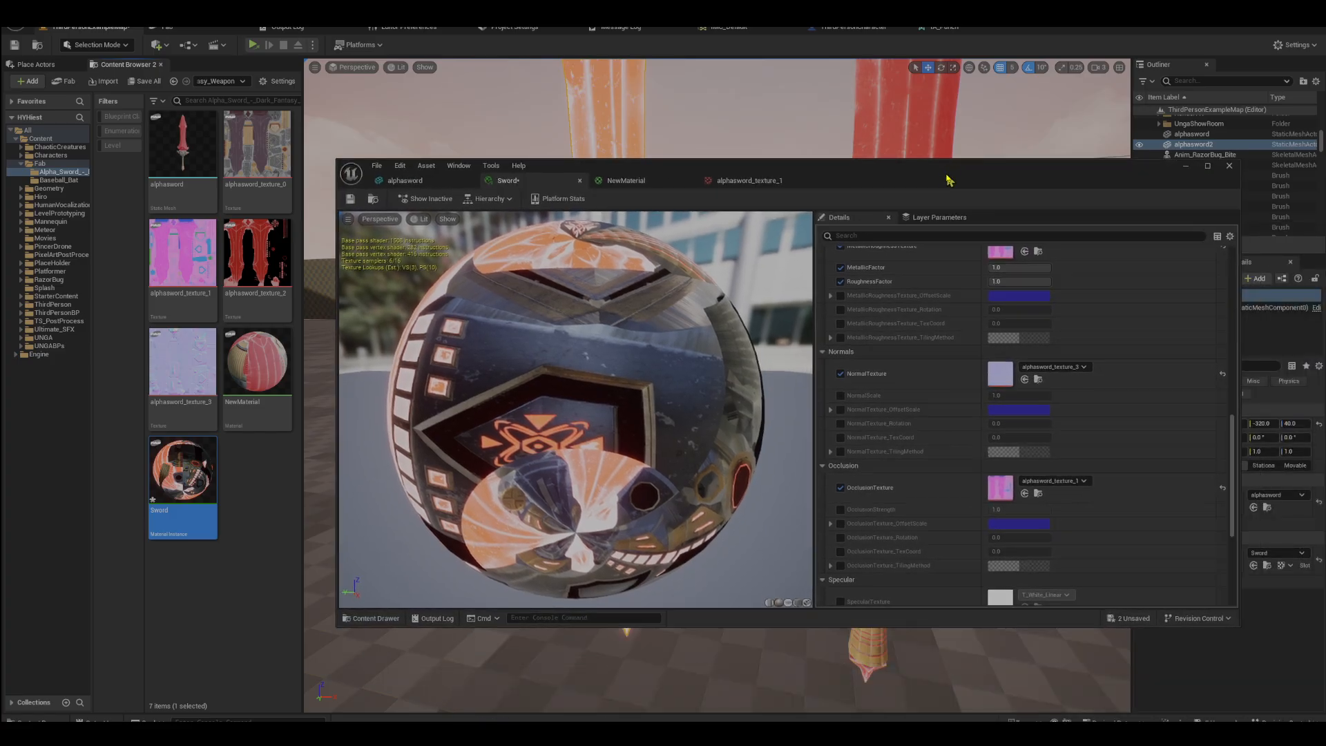
double_click(947, 179)
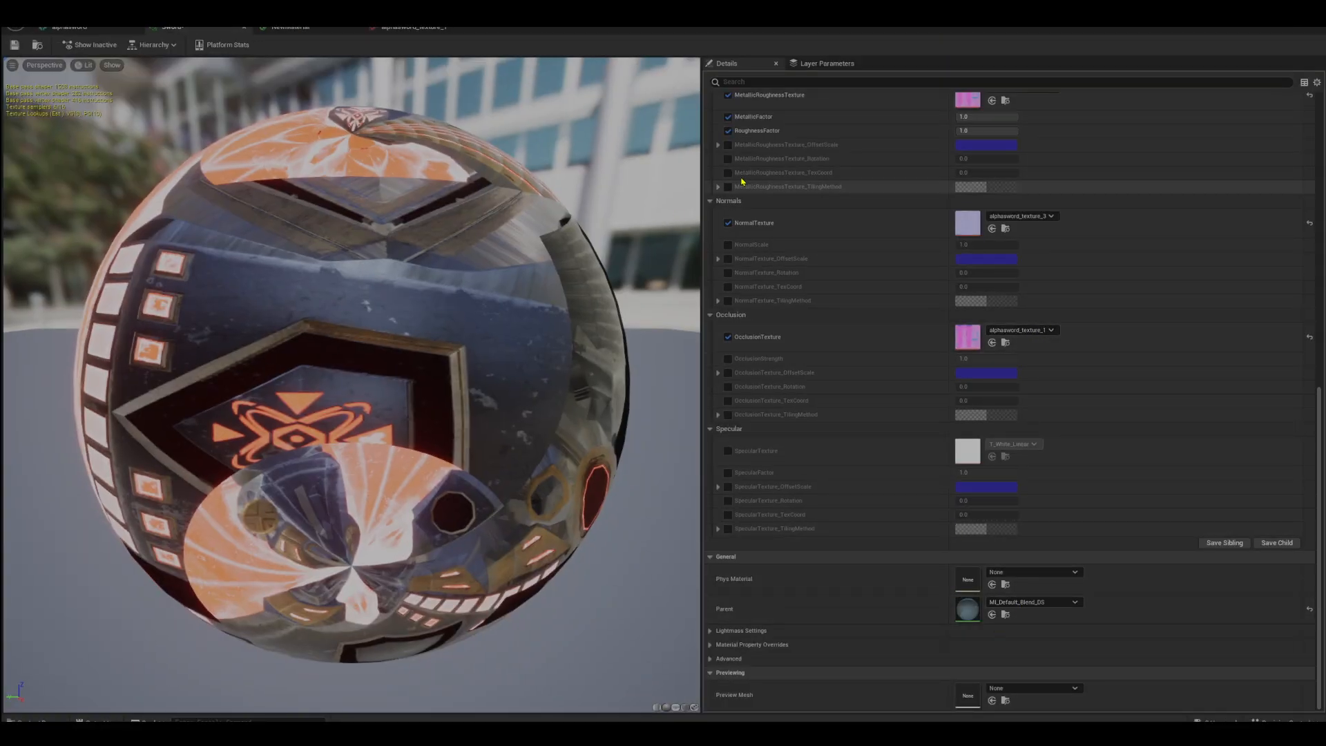
left_click_drag(431, 380, 318, 355)
scroll(405, 383, "down", 5)
scroll(403, 380, "up", 1)
left_click_drag(404, 380, 354, 129)
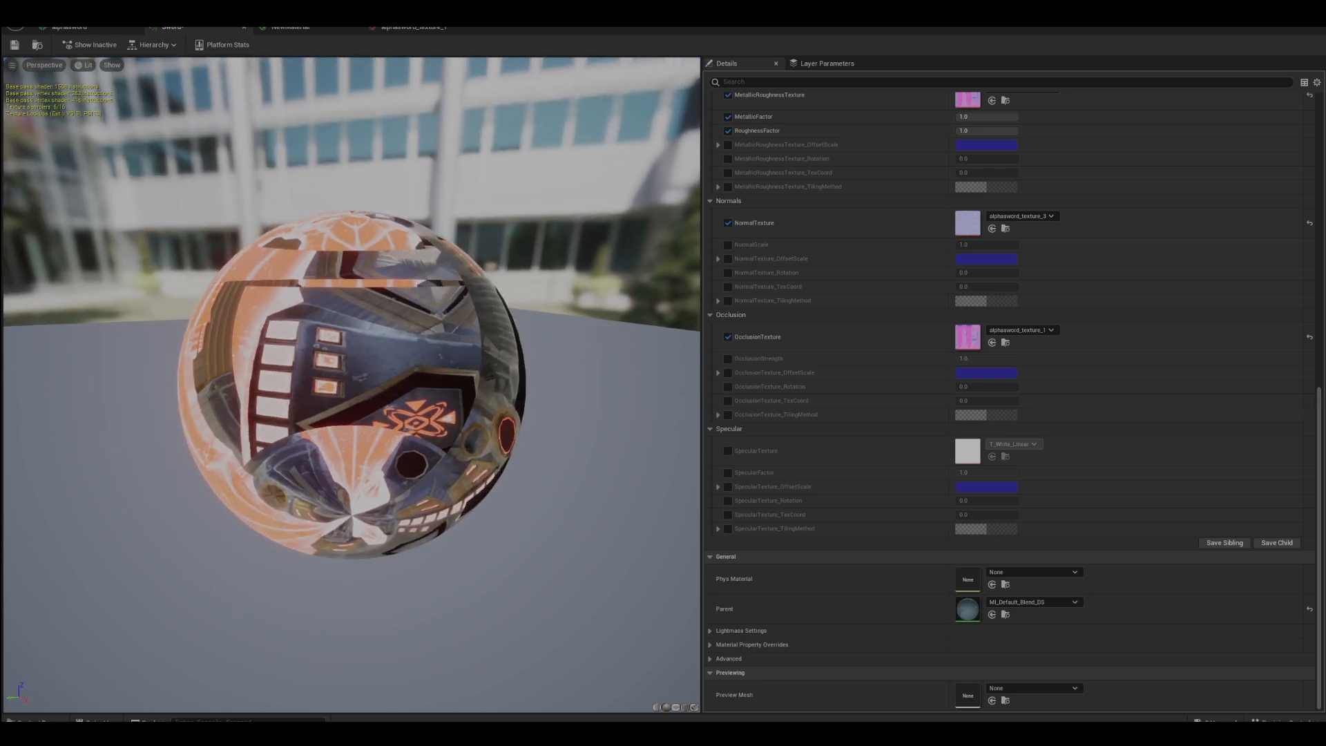
- Place the material editor window beside the level viewport and frame the selected glowing sword
left_click_drag(531, 27, 817, 103)
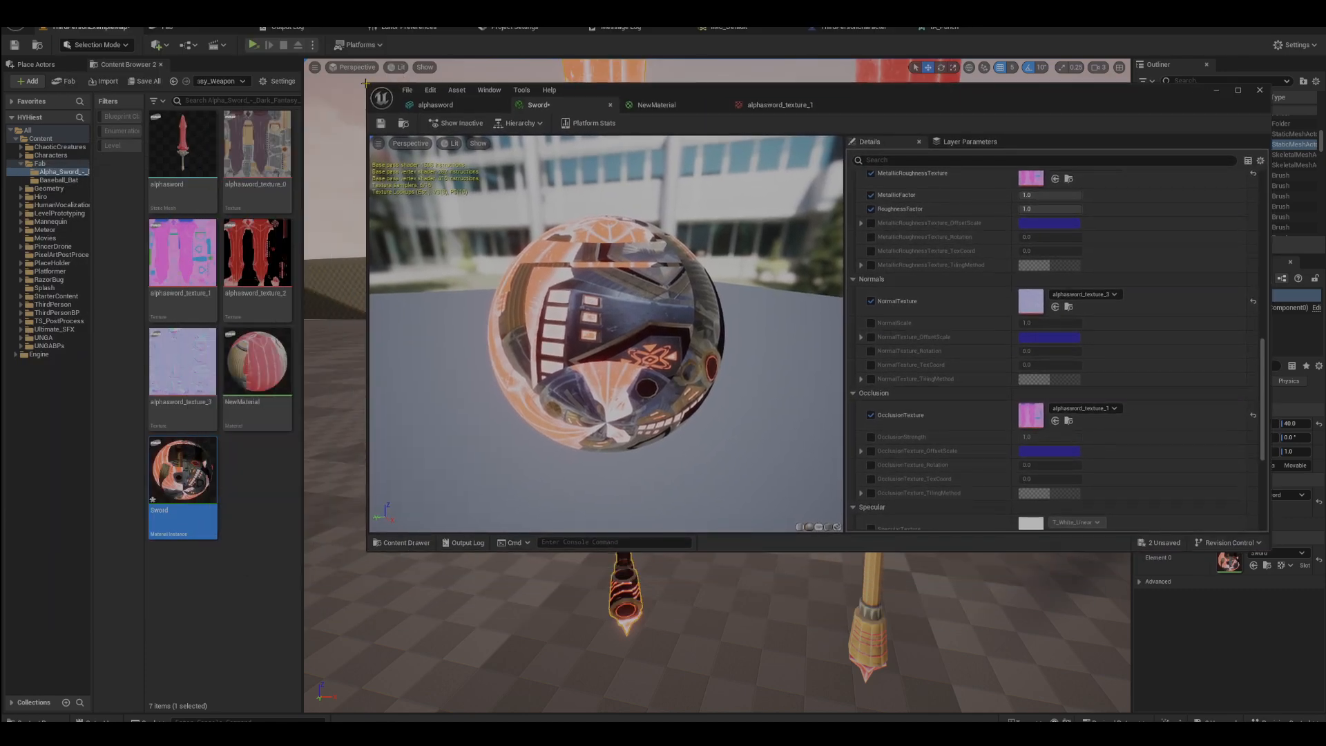
left_click_drag(365, 84, 785, 27)
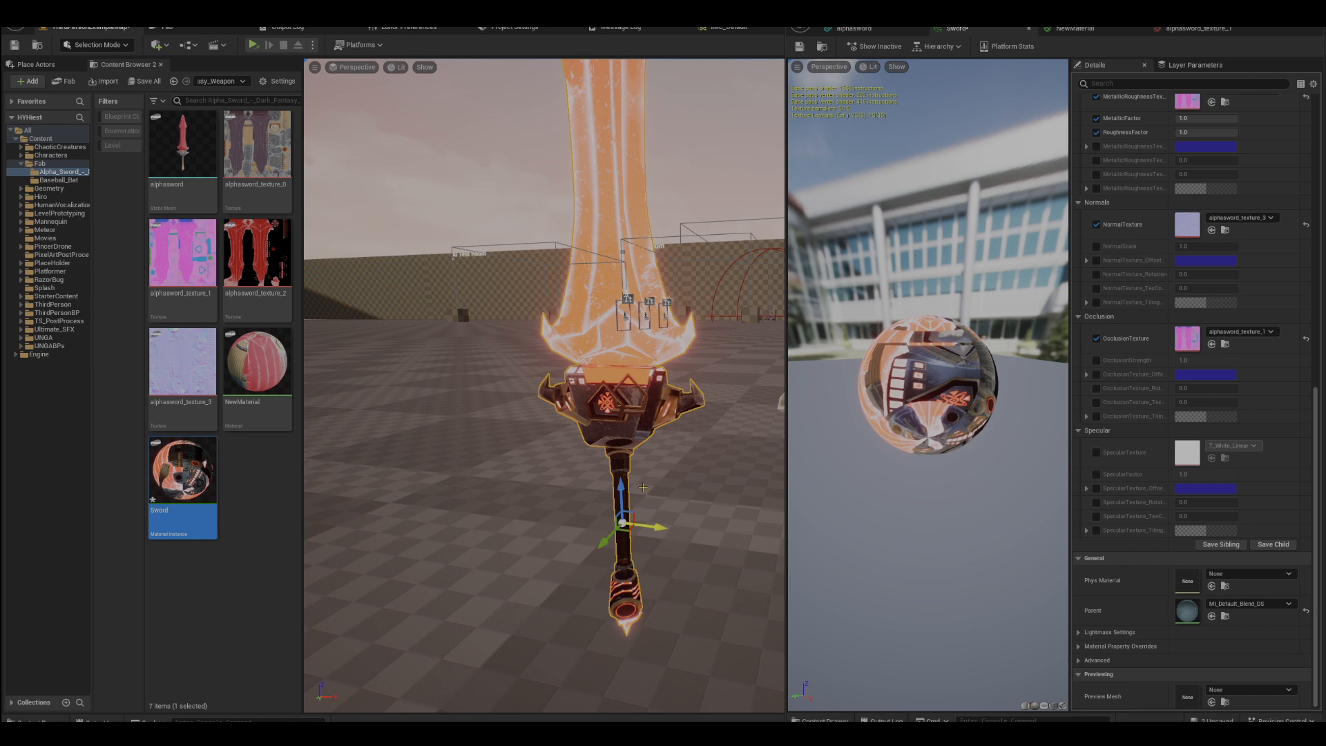
right_click_drag(646, 526, 697, 433)
key("s")
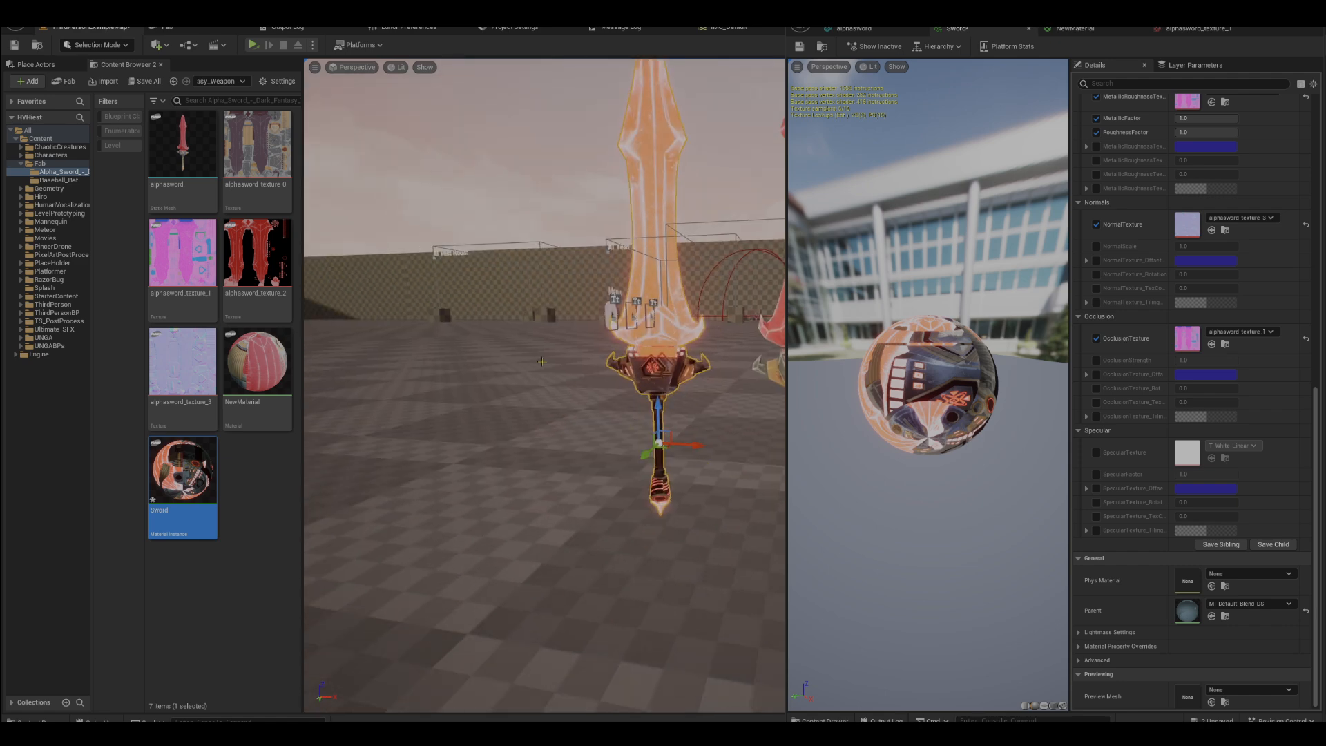
- View the alphasword_texture_0 texture and return to the Sword material instance
mouse_move(164, 179)
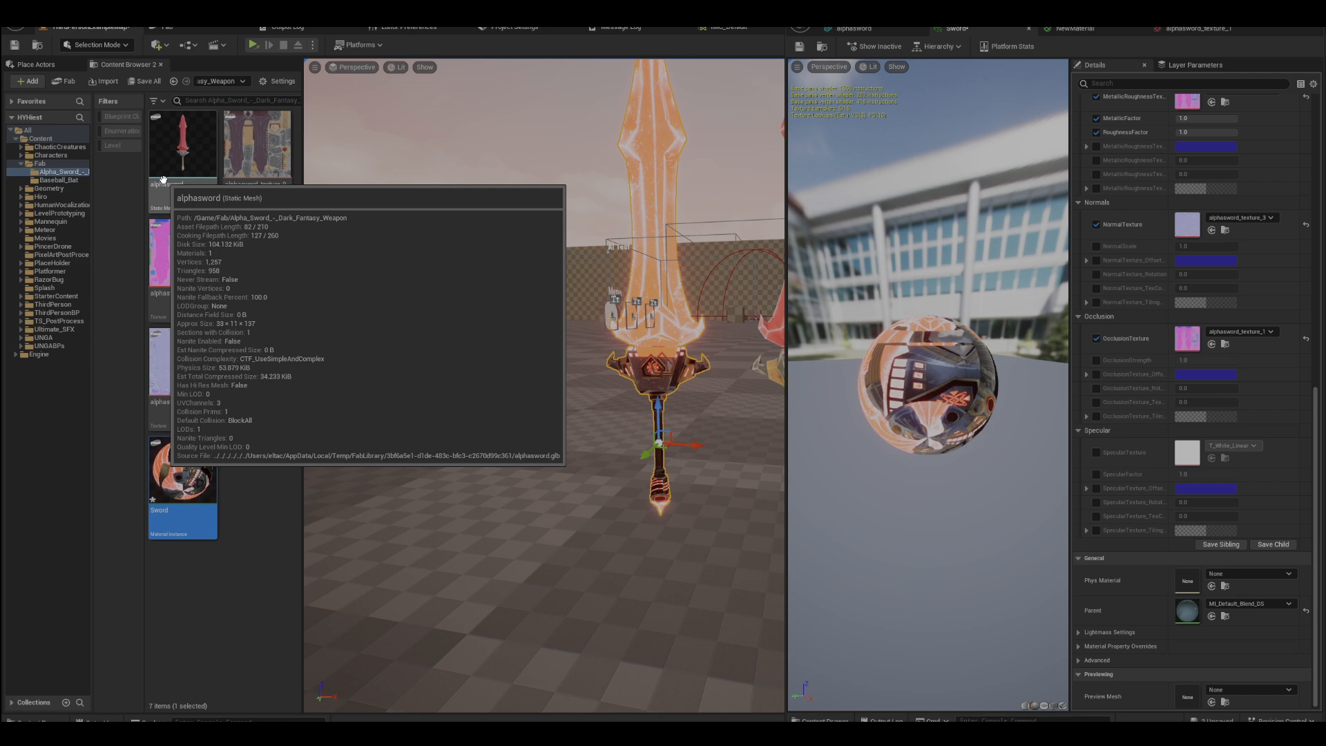
left_click(280, 204)
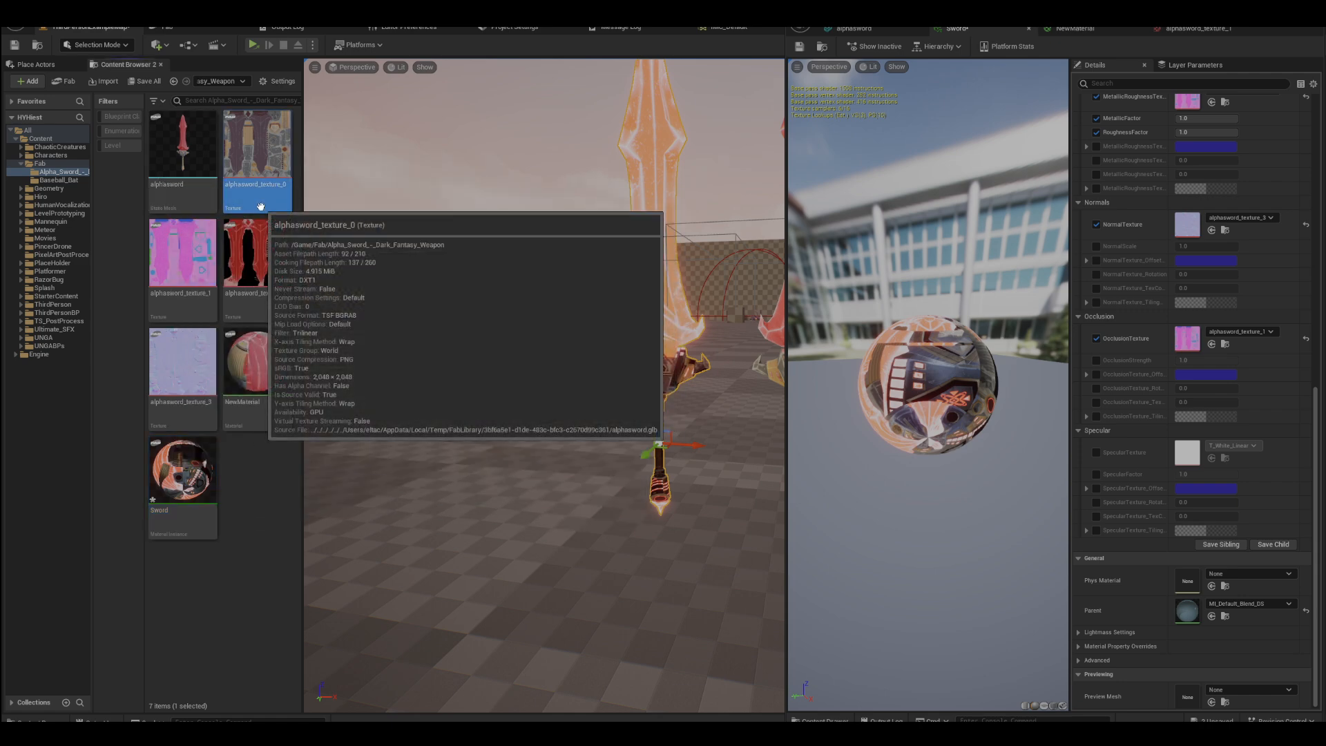
double_click(260, 206)
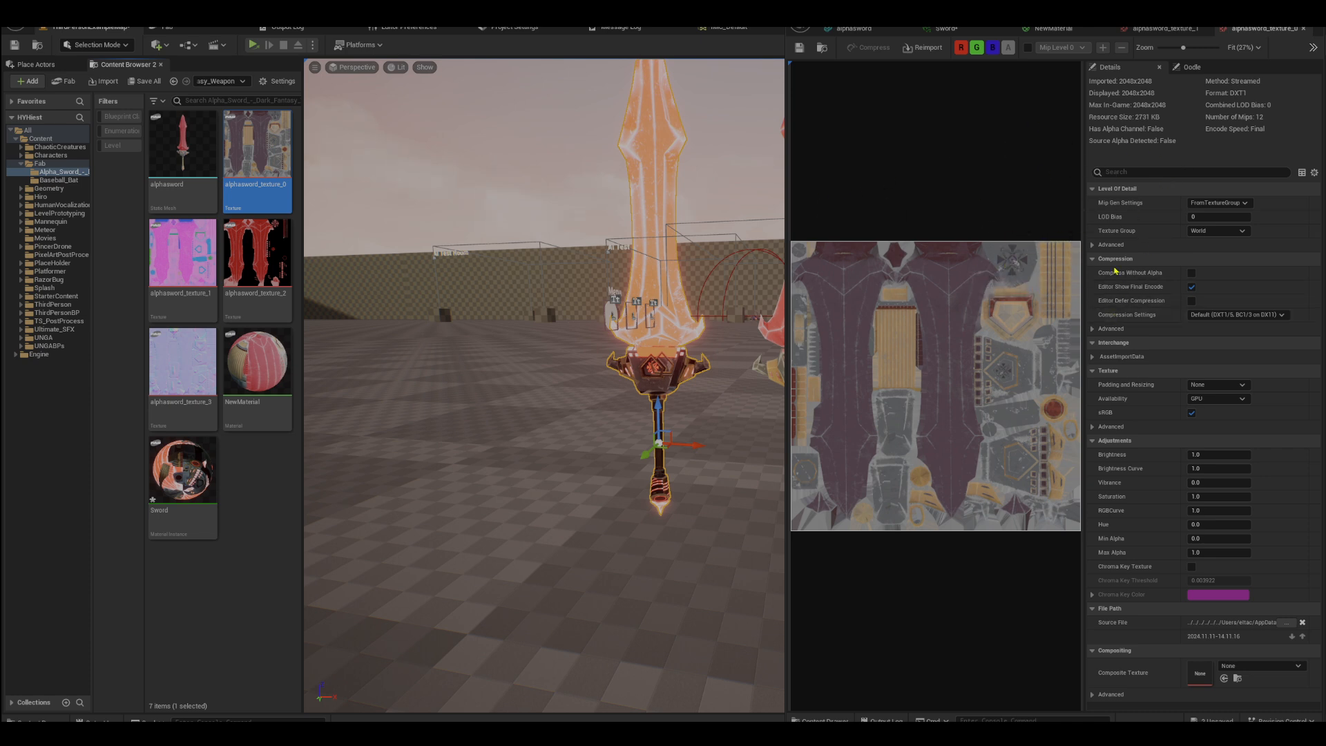
mouse_move(268, 194)
left_click(961, 39)
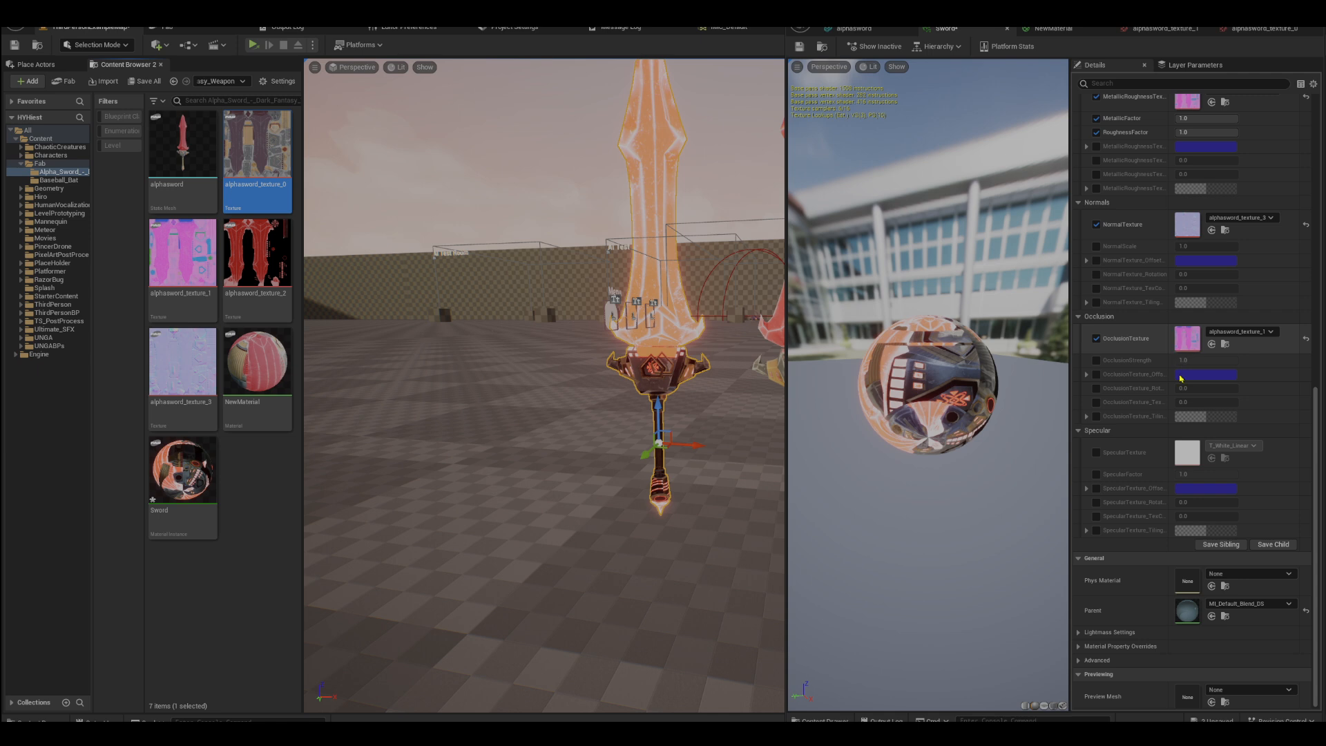
- Lower the Sword material instance's EmissiveStrength to about 4.07
scroll(1172, 433, "up", 2)
scroll(1172, 433, "up", 3)
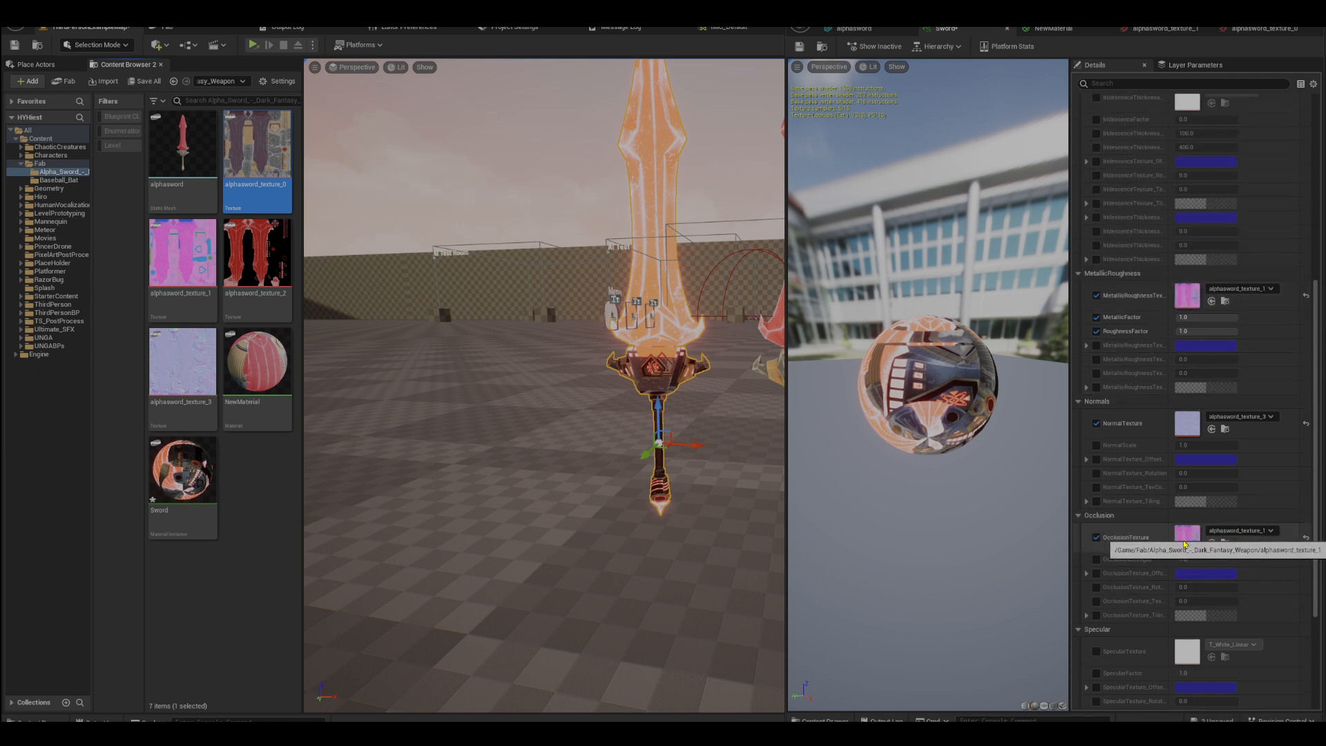
scroll(1176, 389, "up", 3)
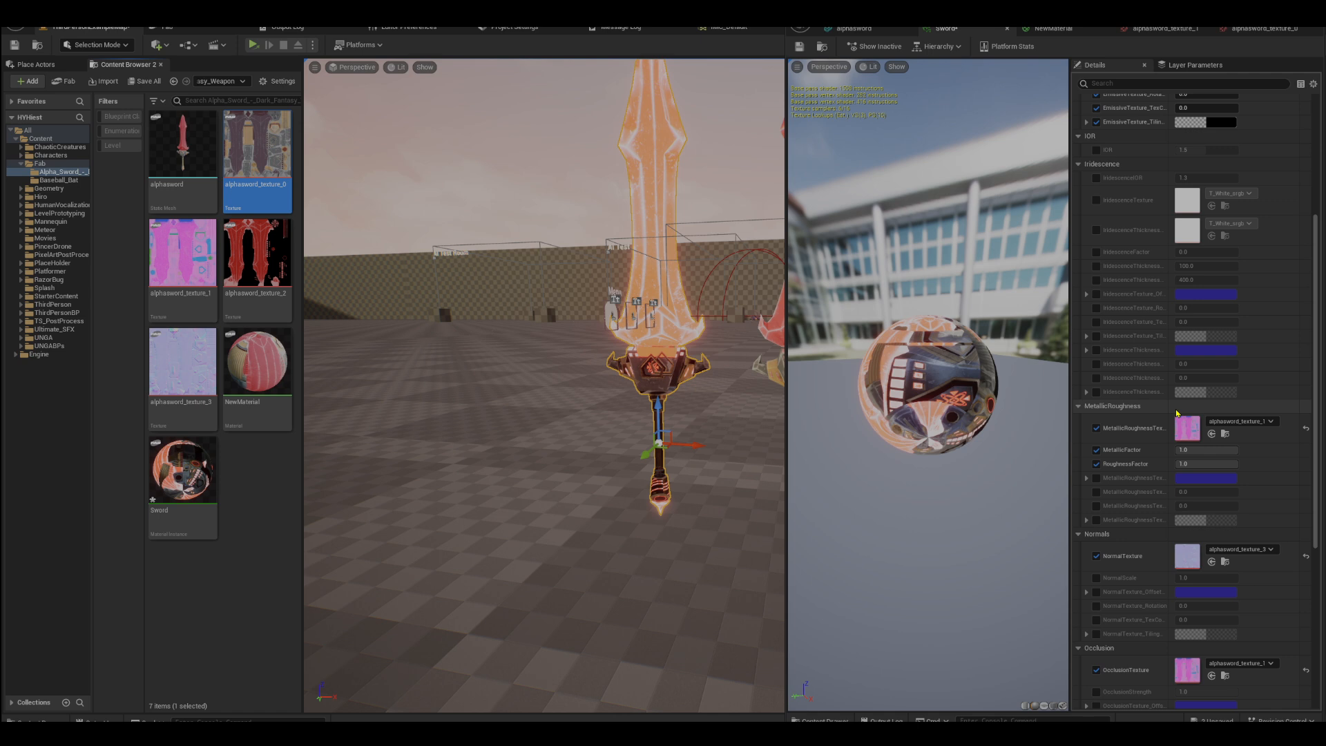
scroll(1177, 413, "down", 5)
scroll(1176, 413, "up", 10)
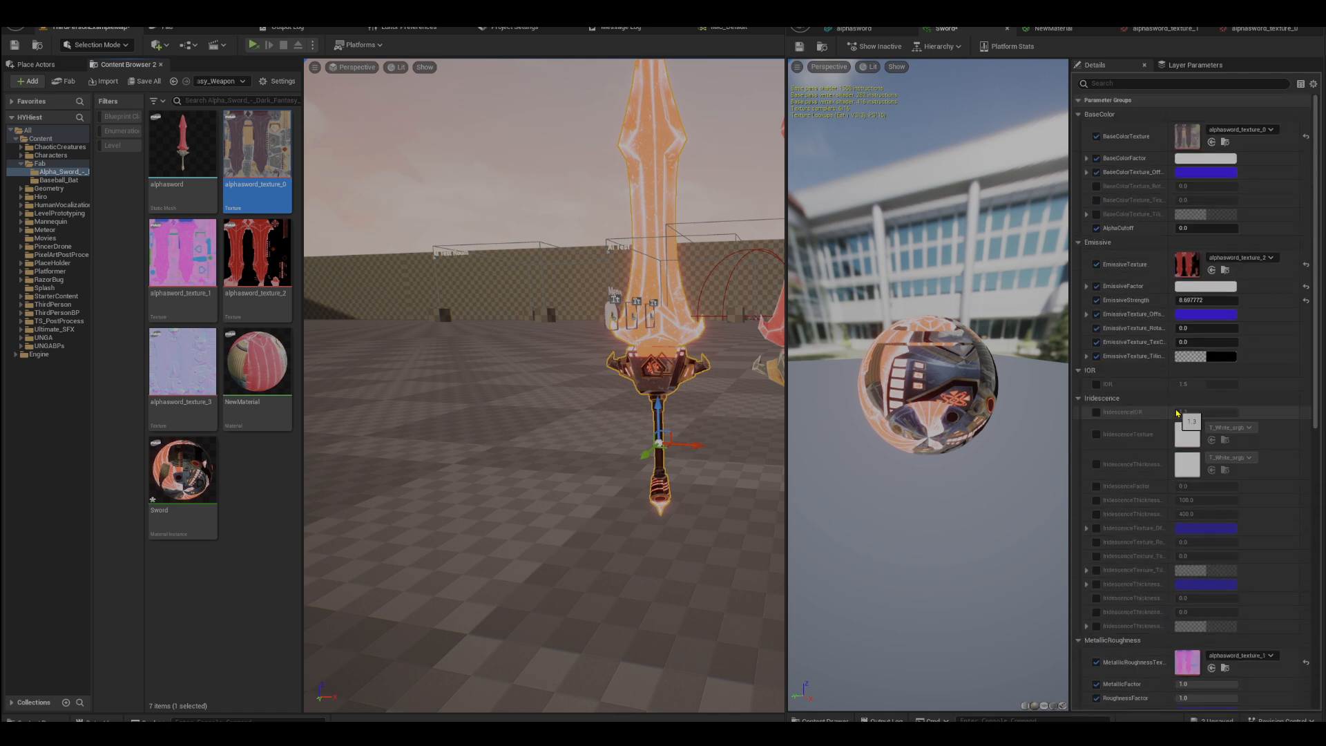
mouse_move(1198, 302)
left_mouse_down()
mouse_move(1242, 302)
mouse_move(1202, 302)
left_mouse_up()
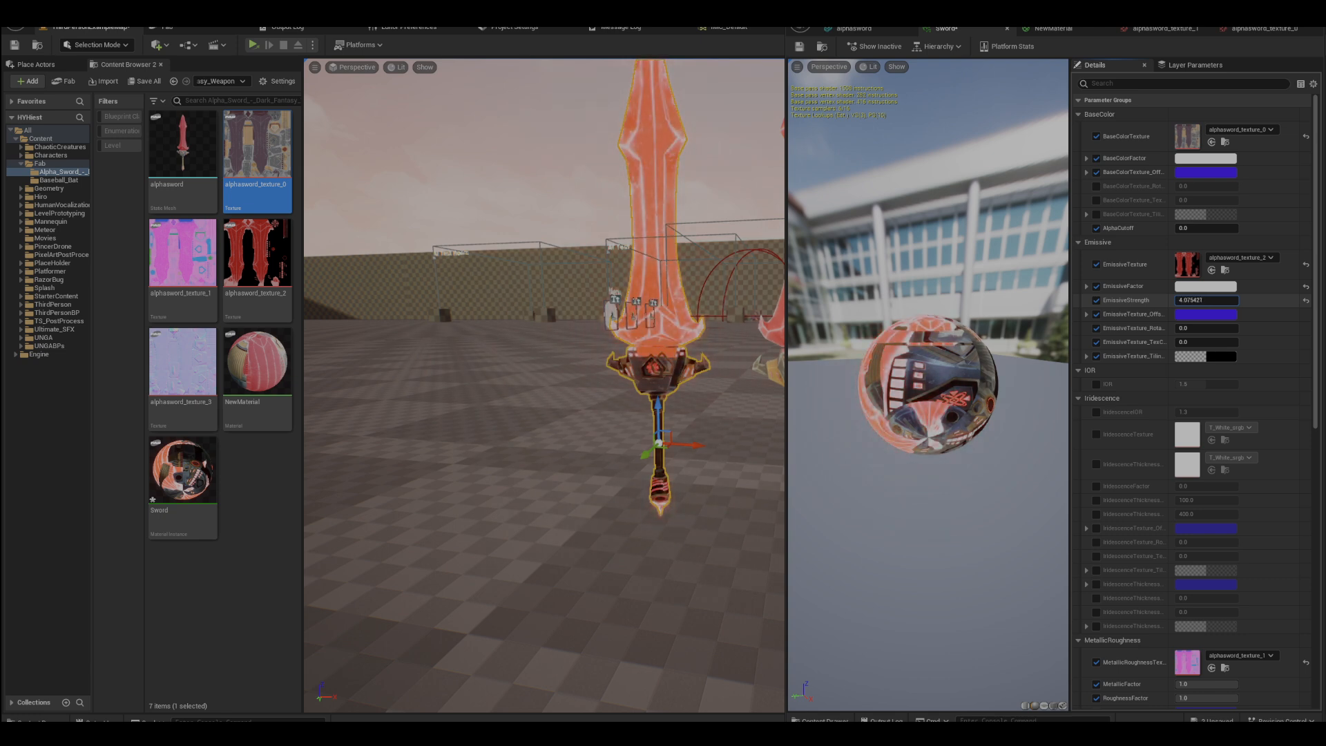
left_click(1205, 287)
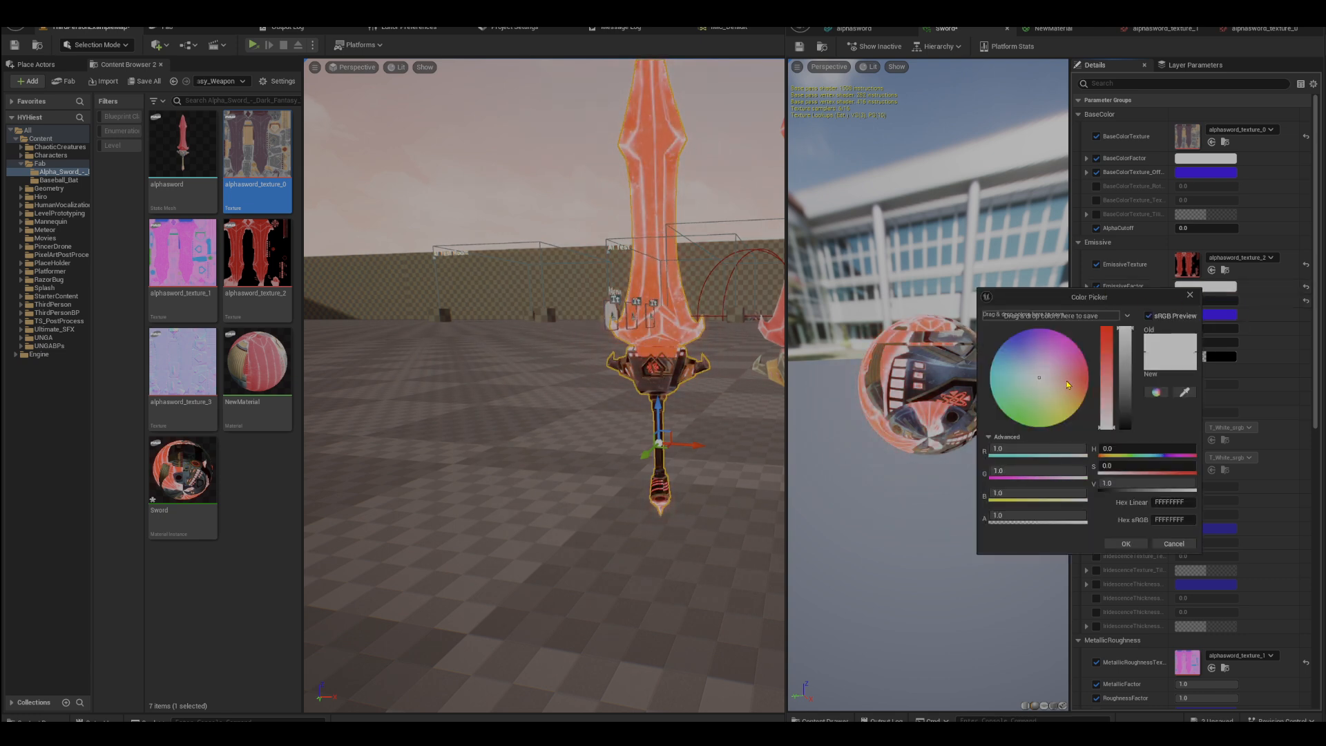
left_click_drag(1067, 385, 1041, 380)
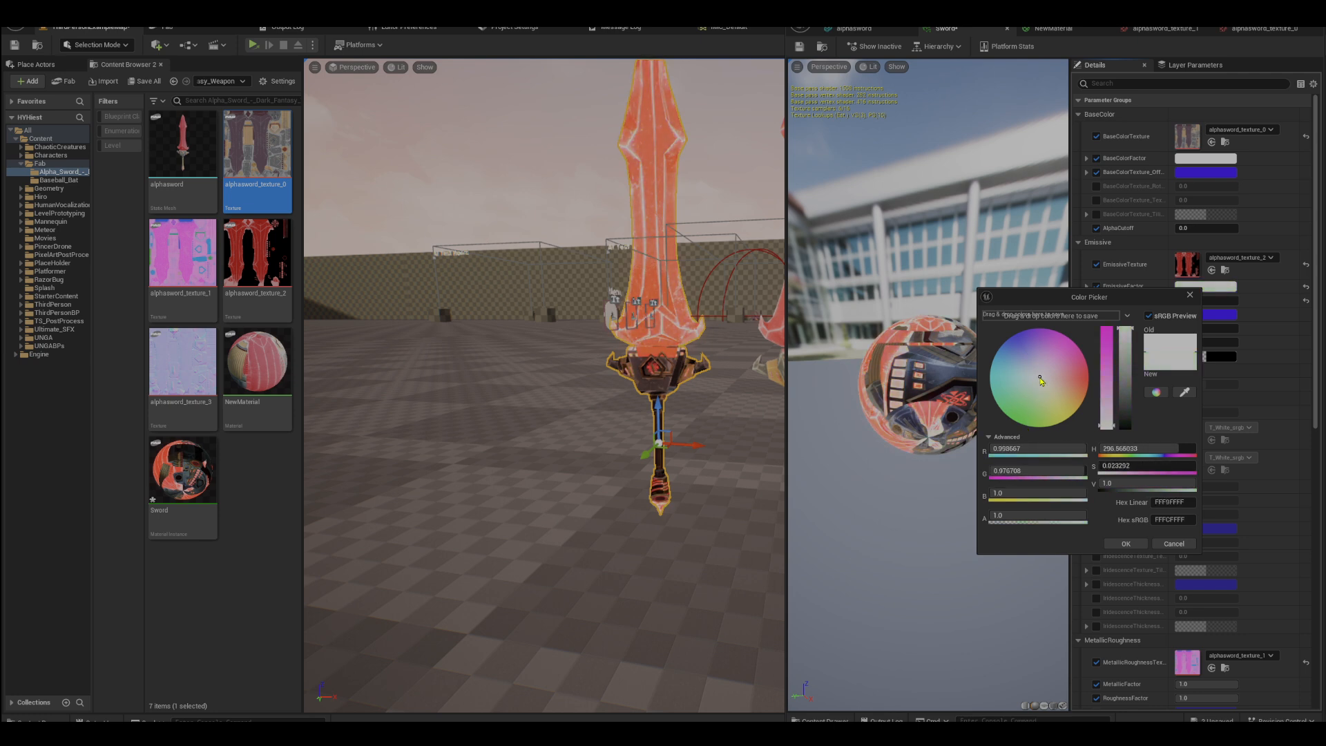
left_click(1173, 543)
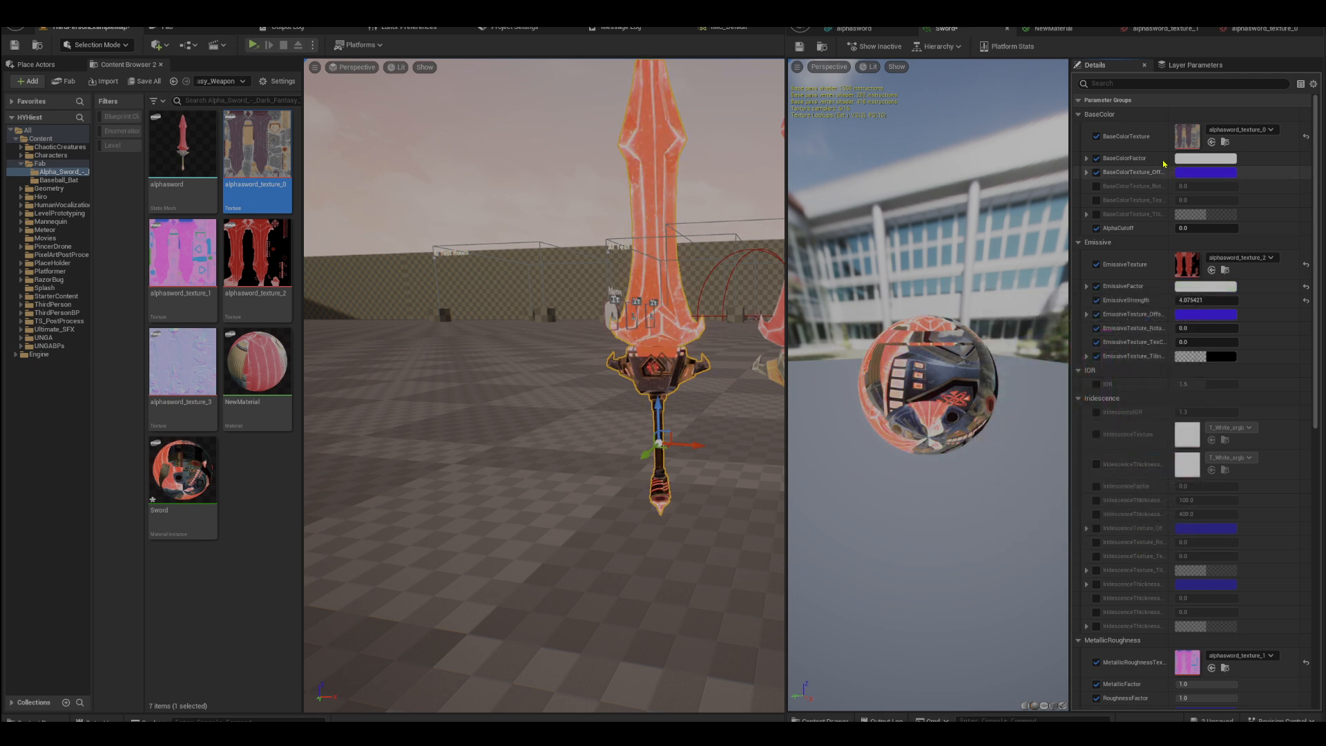
left_click(1197, 159)
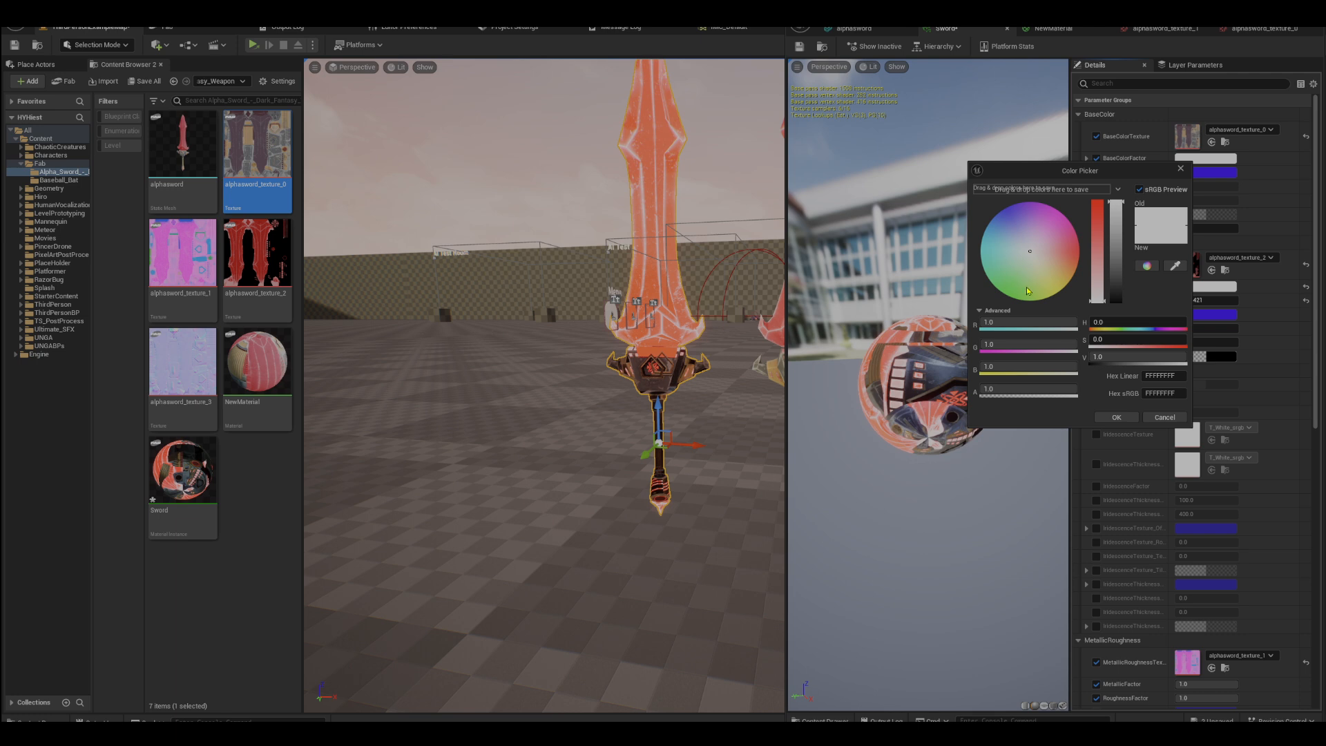
left_click_drag(1027, 290, 1030, 259)
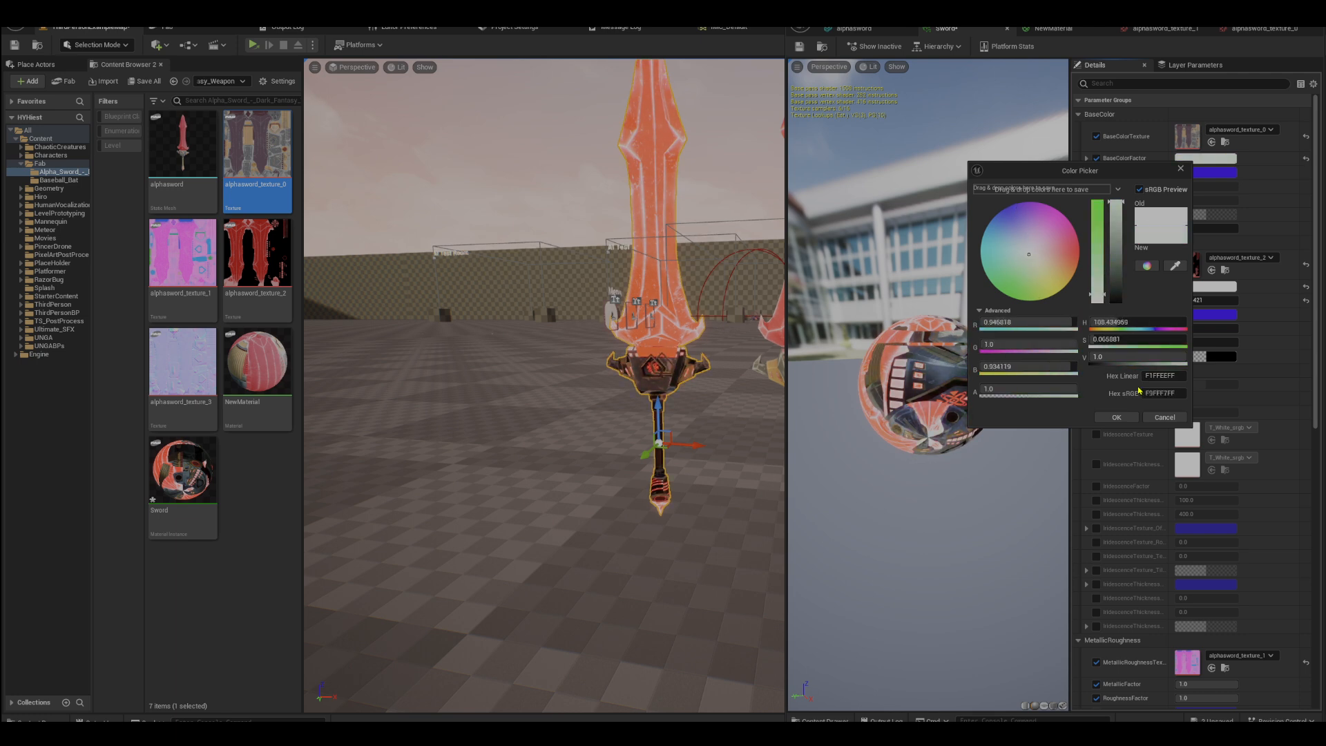
left_click(1164, 417)
- Change the Sword material instance's parent to MI_Default_Opaque and check the selected sword in the level
scroll(1147, 345, "down", 3)
scroll(1147, 345, "down", 6)
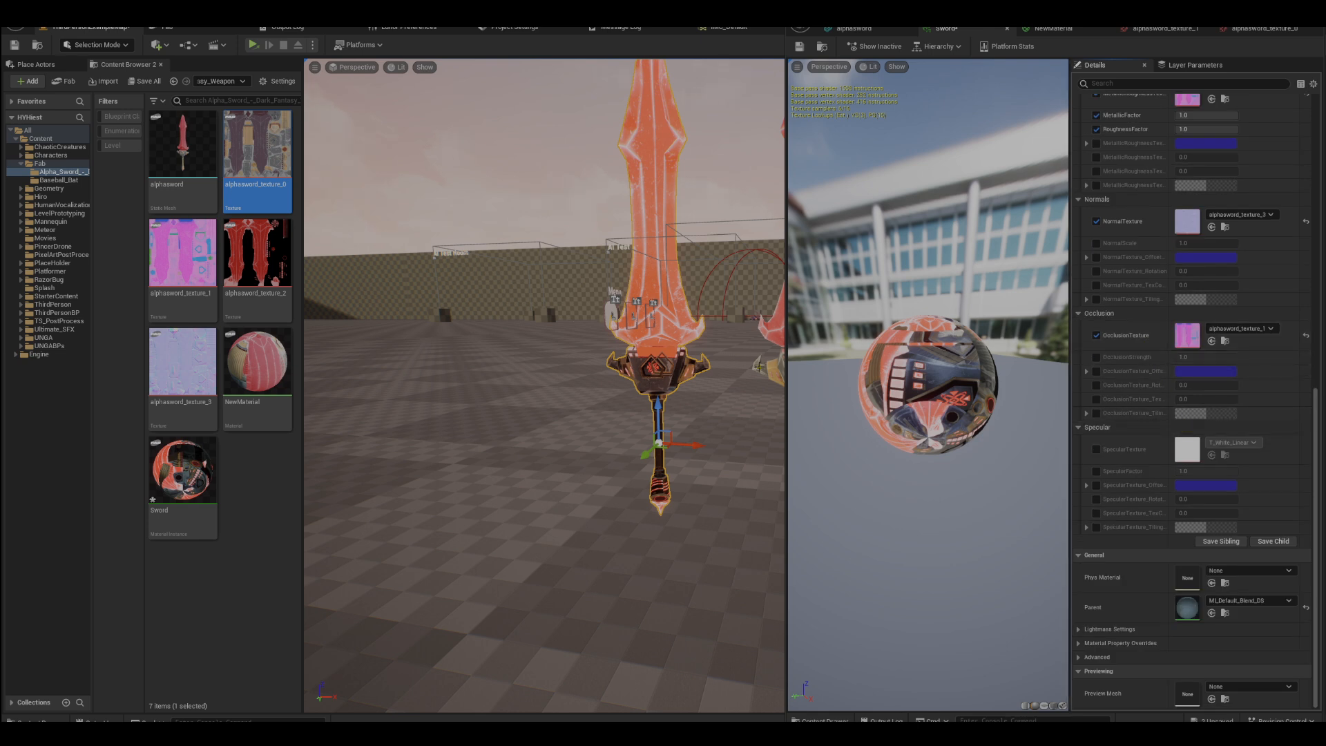
right_click_drag(622, 386, 656, 414)
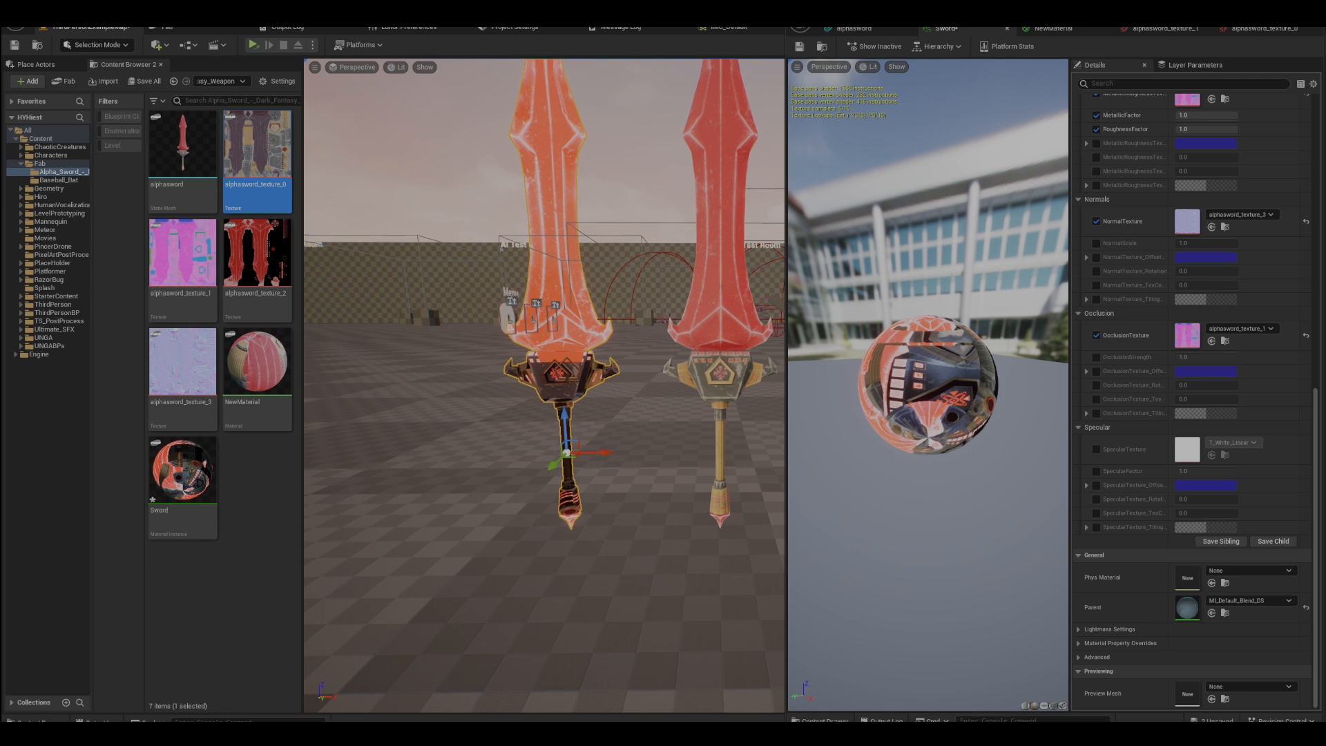
middle_click_drag(763, 345, 740, 287)
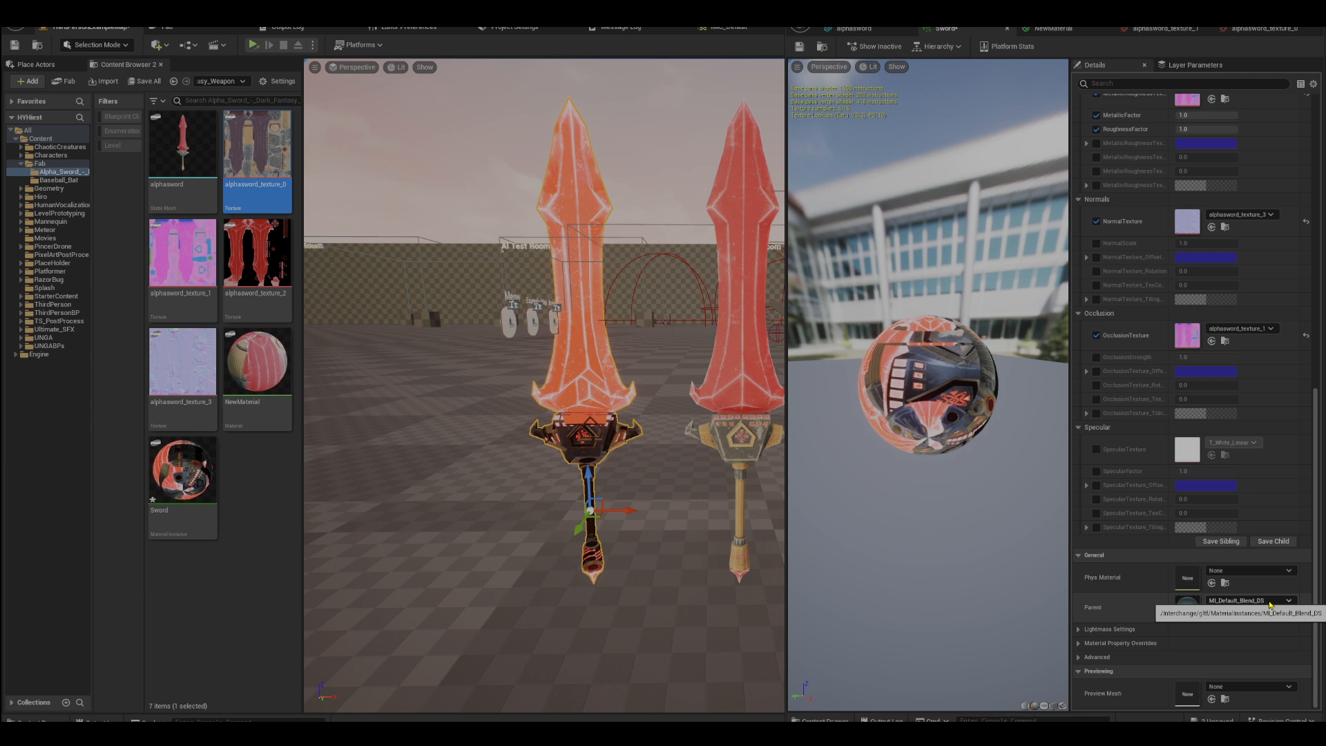
left_click(1269, 605)
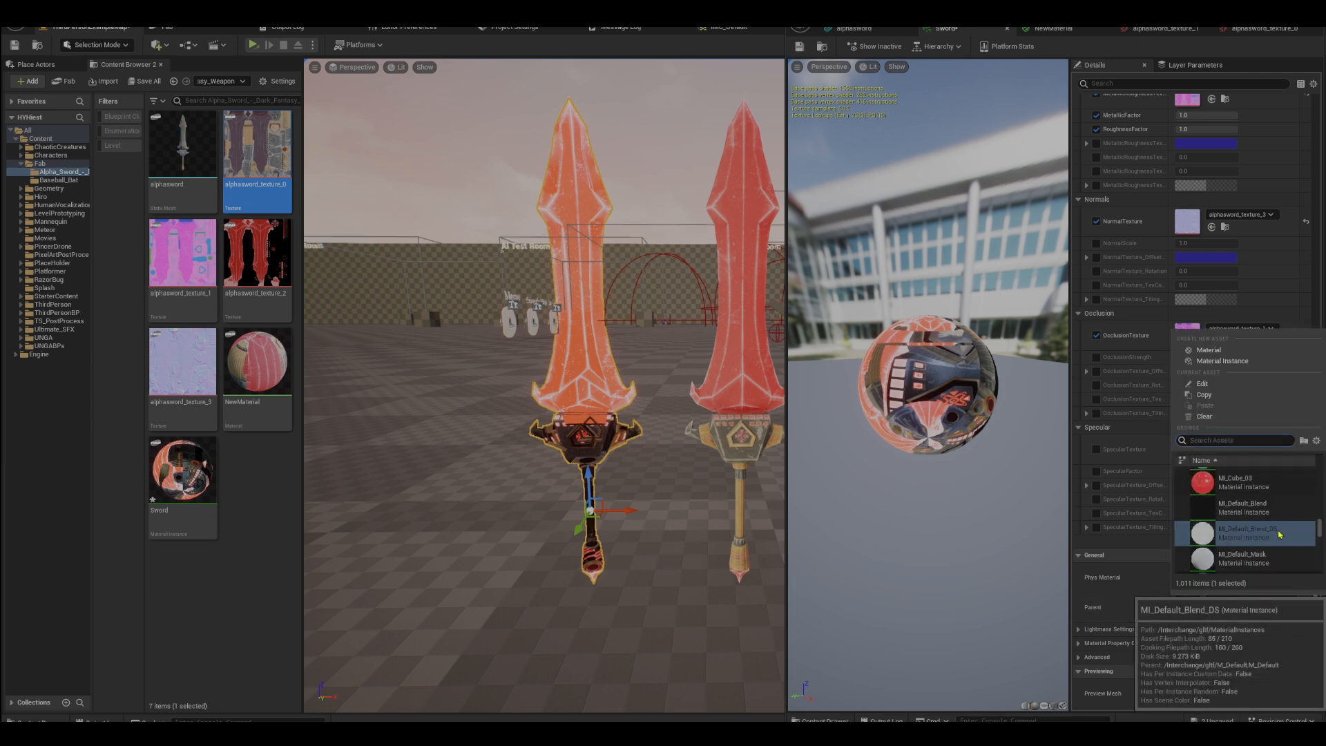
scroll(1280, 533, "down", 1)
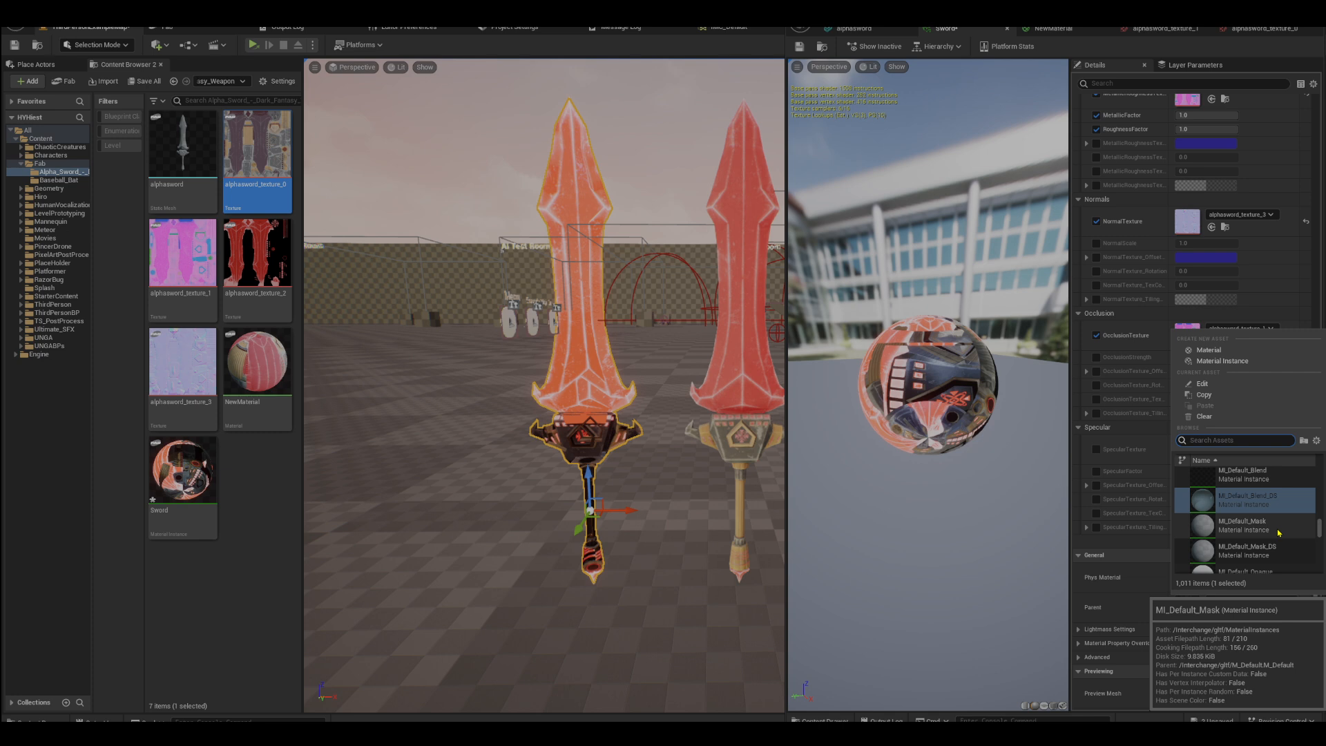
scroll(1280, 534, "down", 1)
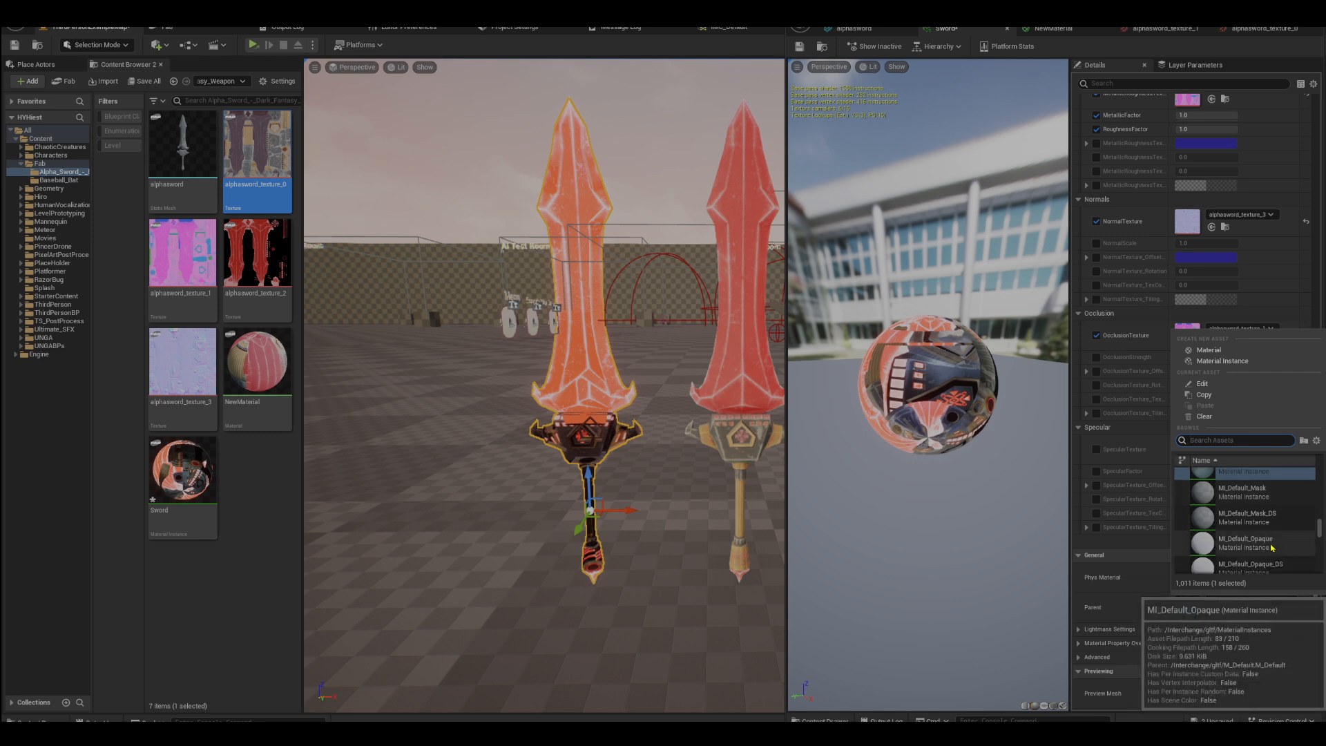
left_click(1273, 546)
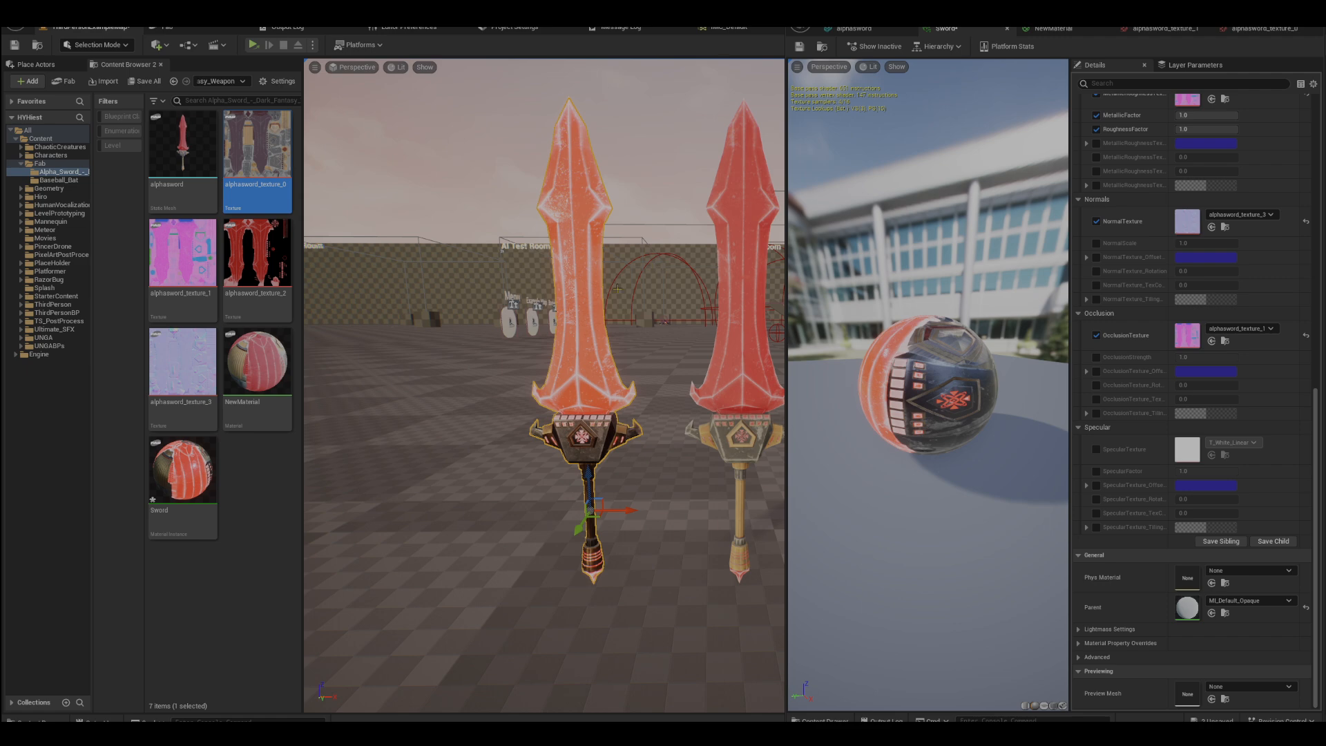
right_click_drag(625, 298, 672, 328)
key("s")
key("w")
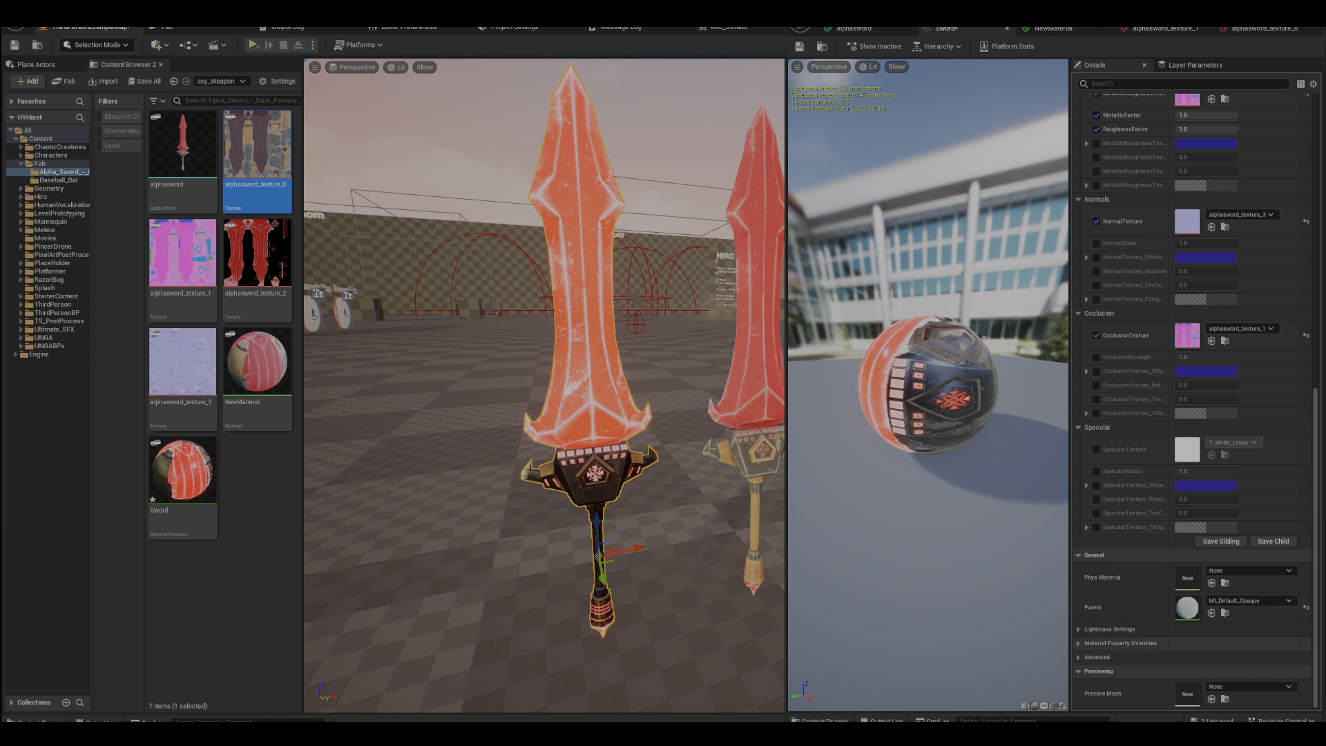
- Browse the MI_Default material instances available as the Sword material instance's parent, leaving MI_Default_Opaque assigned
left_click(1270, 608)
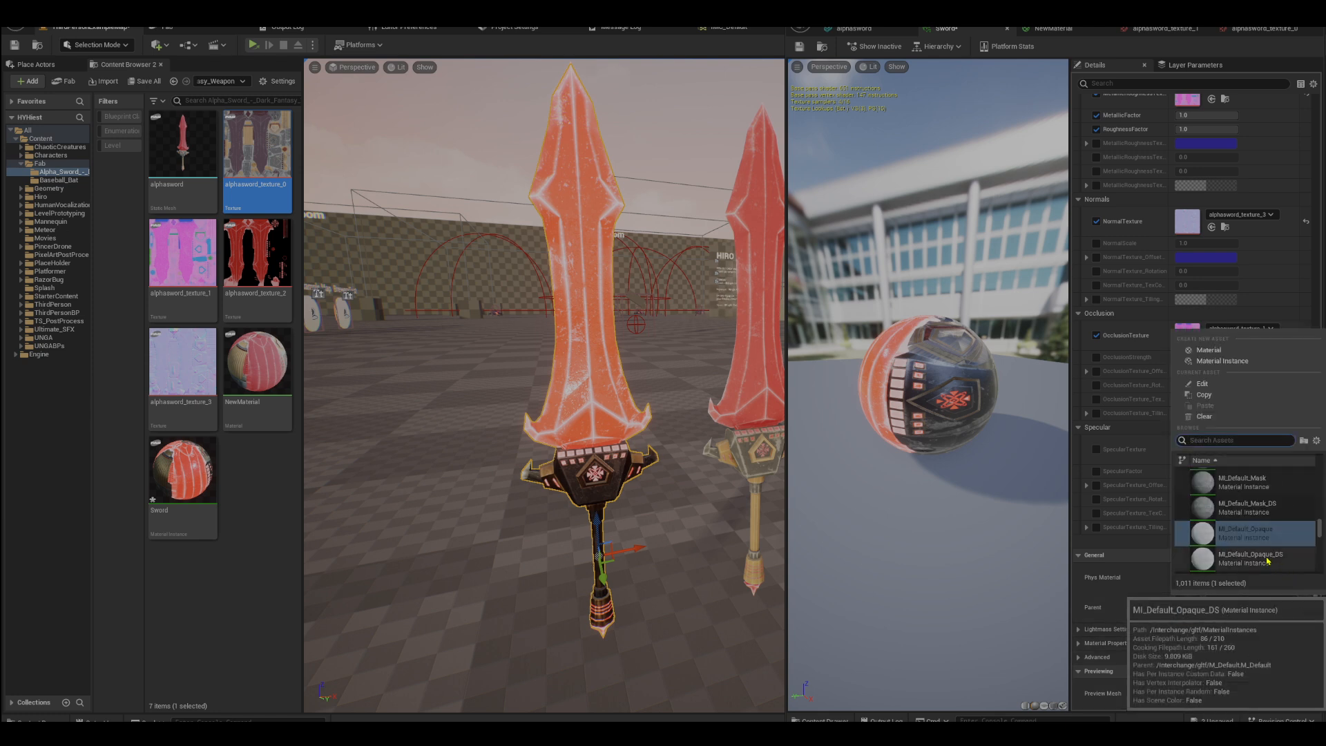
scroll(1268, 514, "up", 1)
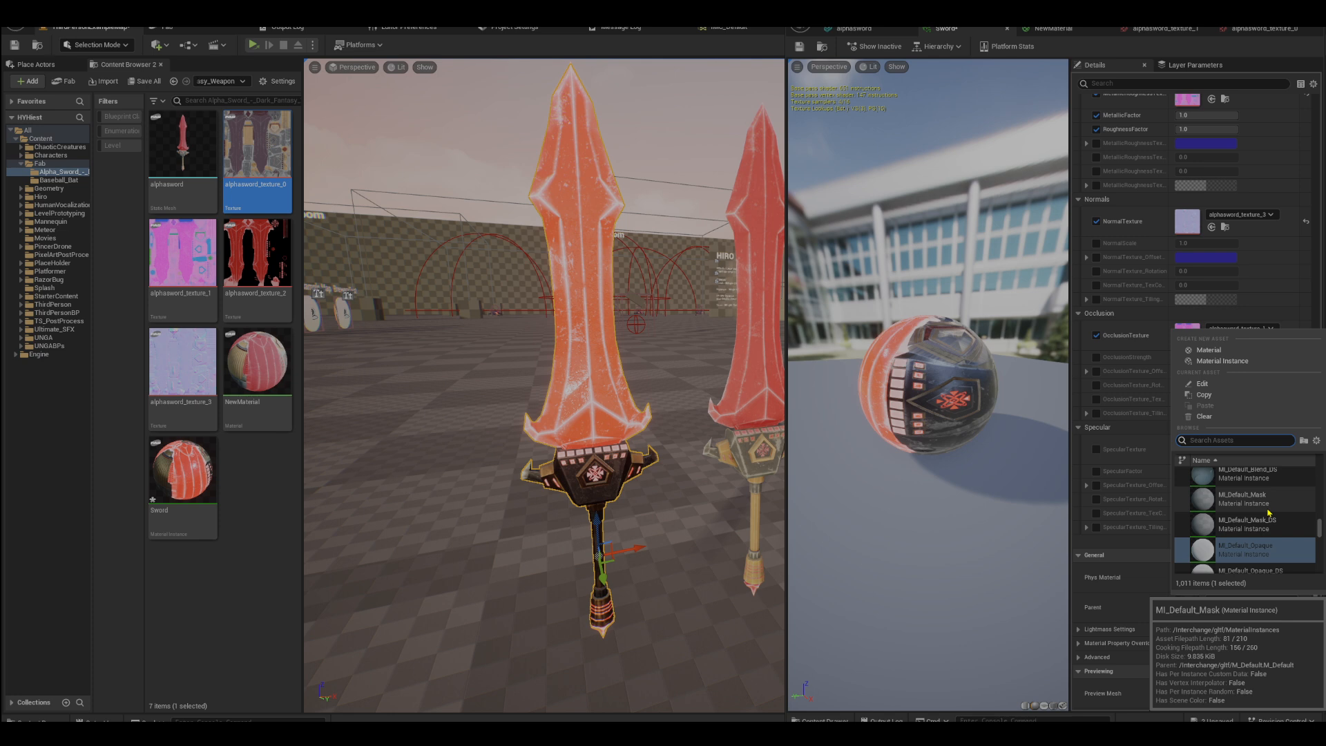
scroll(1266, 515, "down", 2)
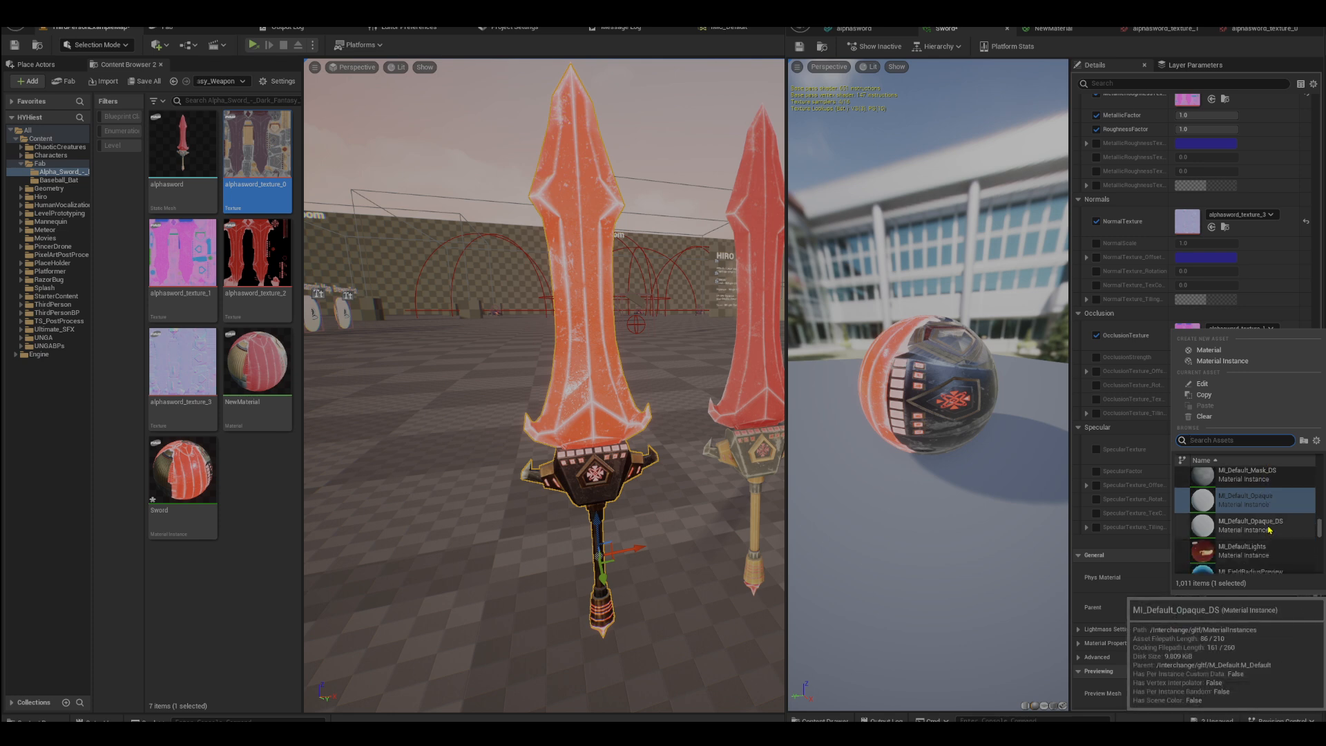
scroll(1269, 529, "up", 1)
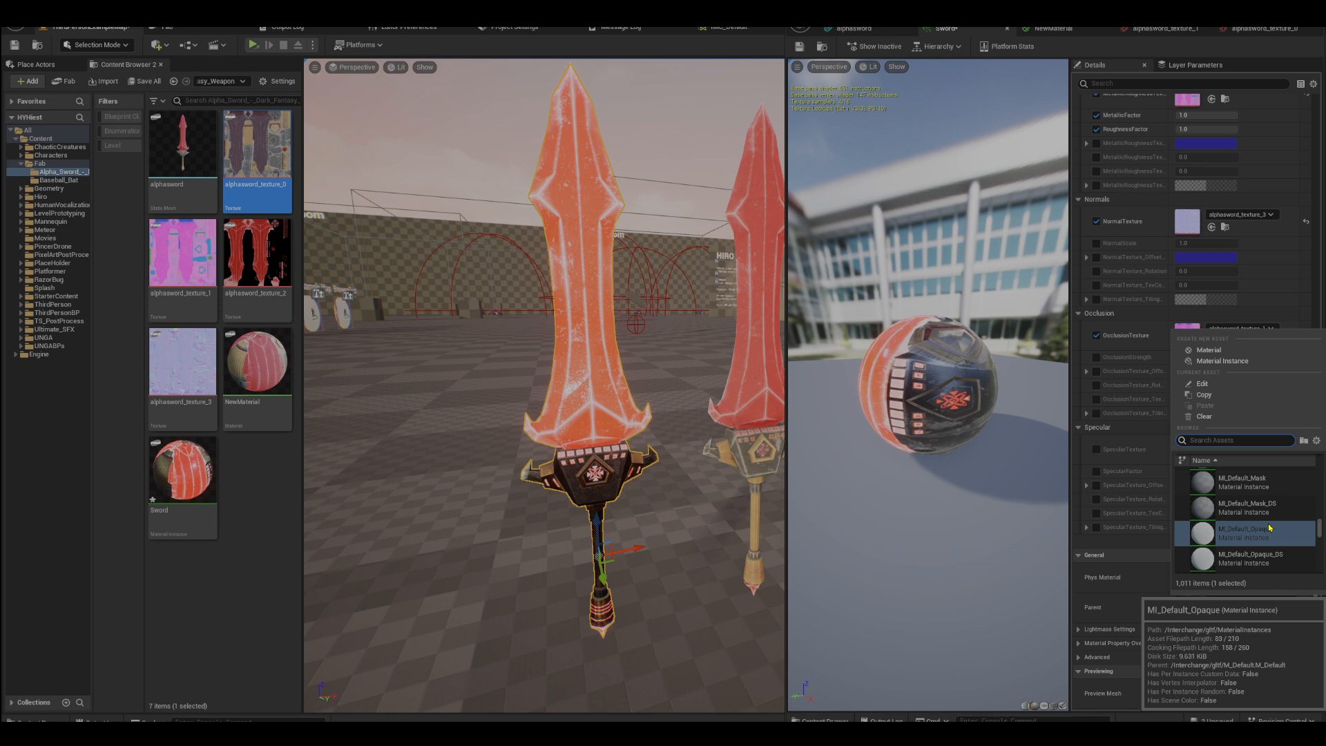
left_click(993, 477)
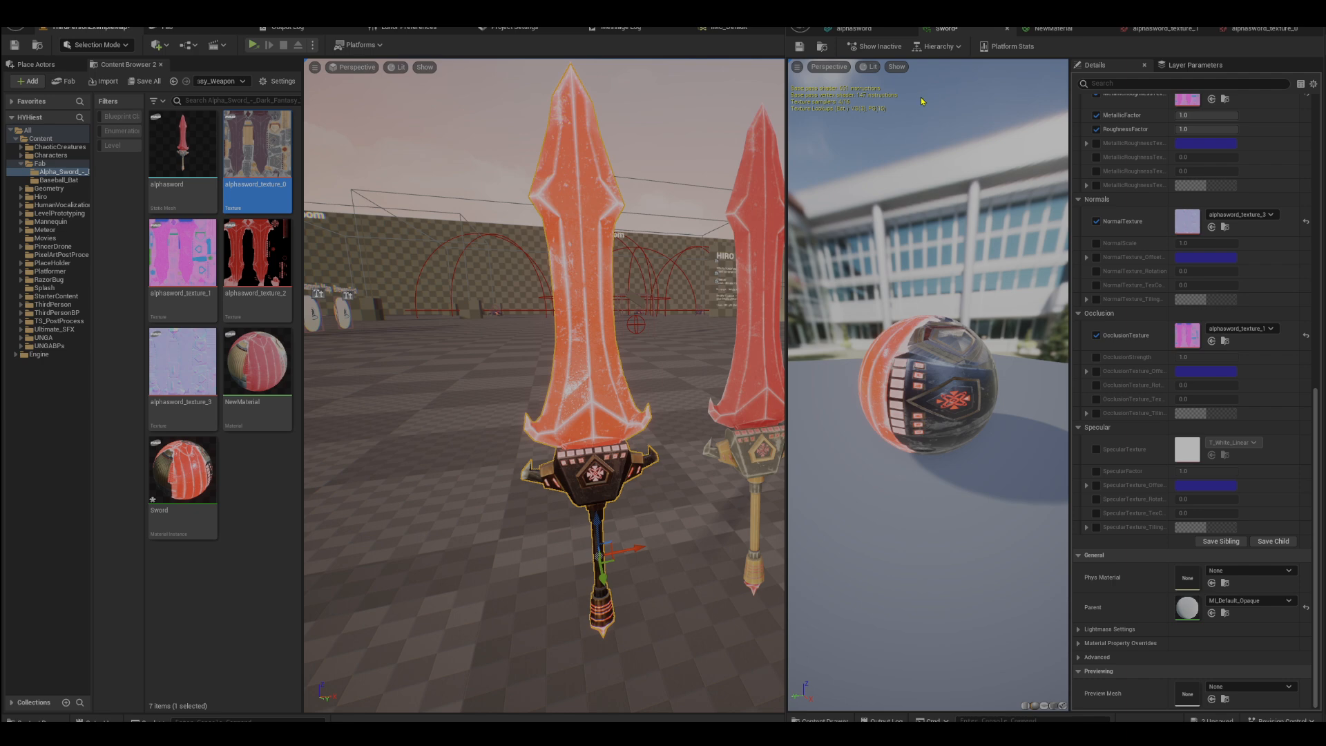
- Bring up the Alpha Sword listing in Fab and close the material editor window, applying the modified material's changes
left_click_drag(786, 130, 898, 130)
left_click(185, 31)
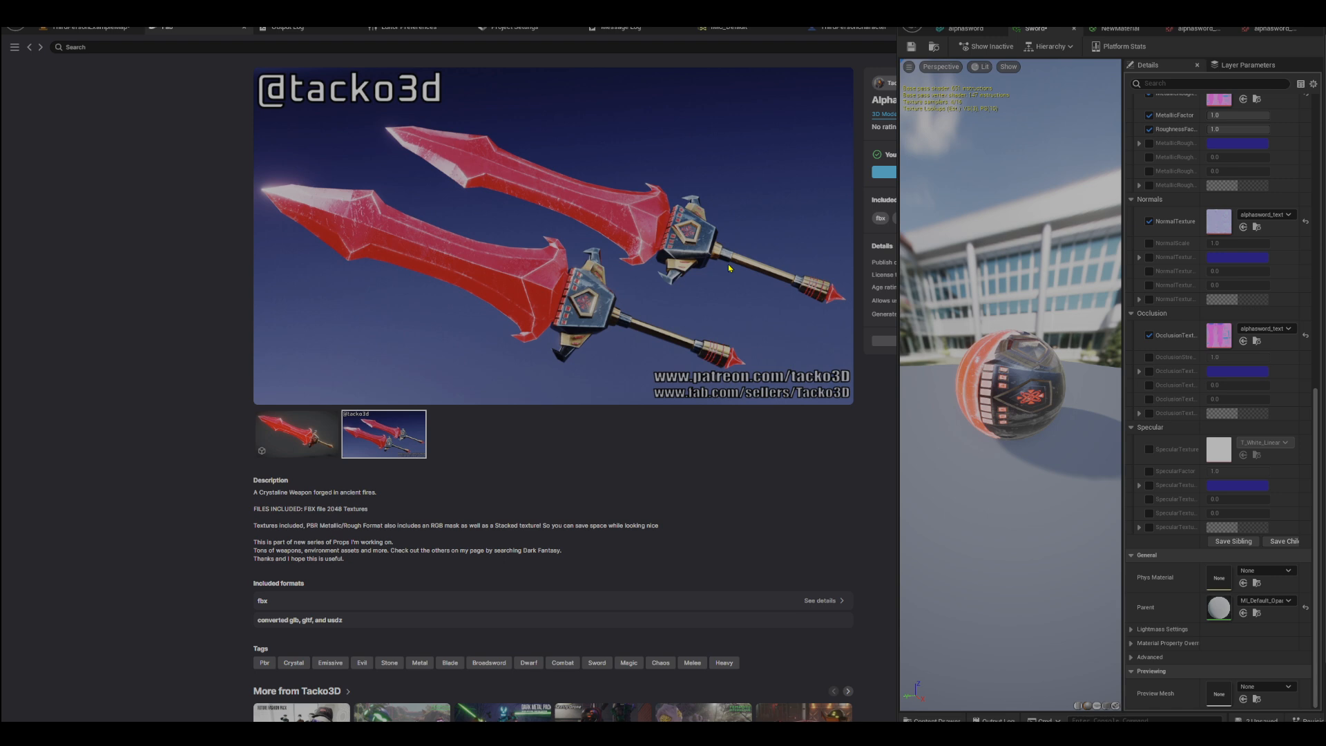
left_click(1073, 28)
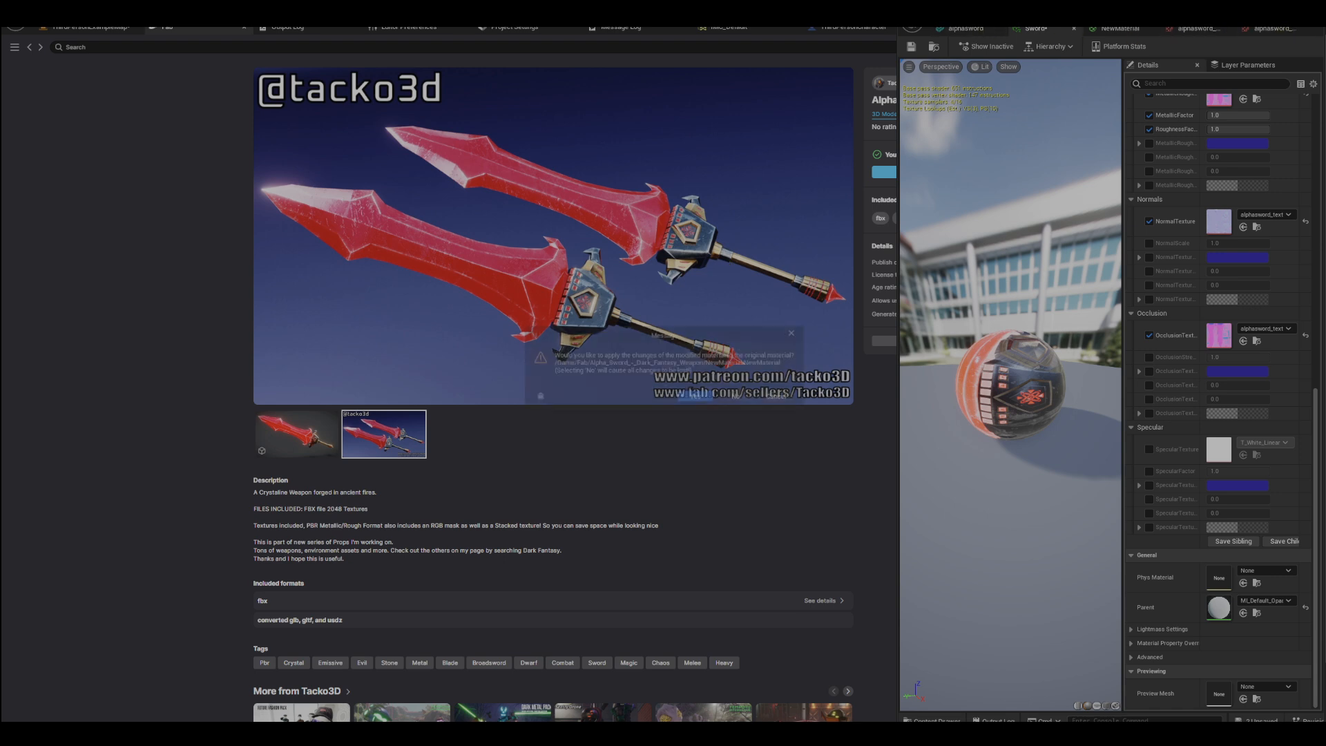
left_click(698, 397)
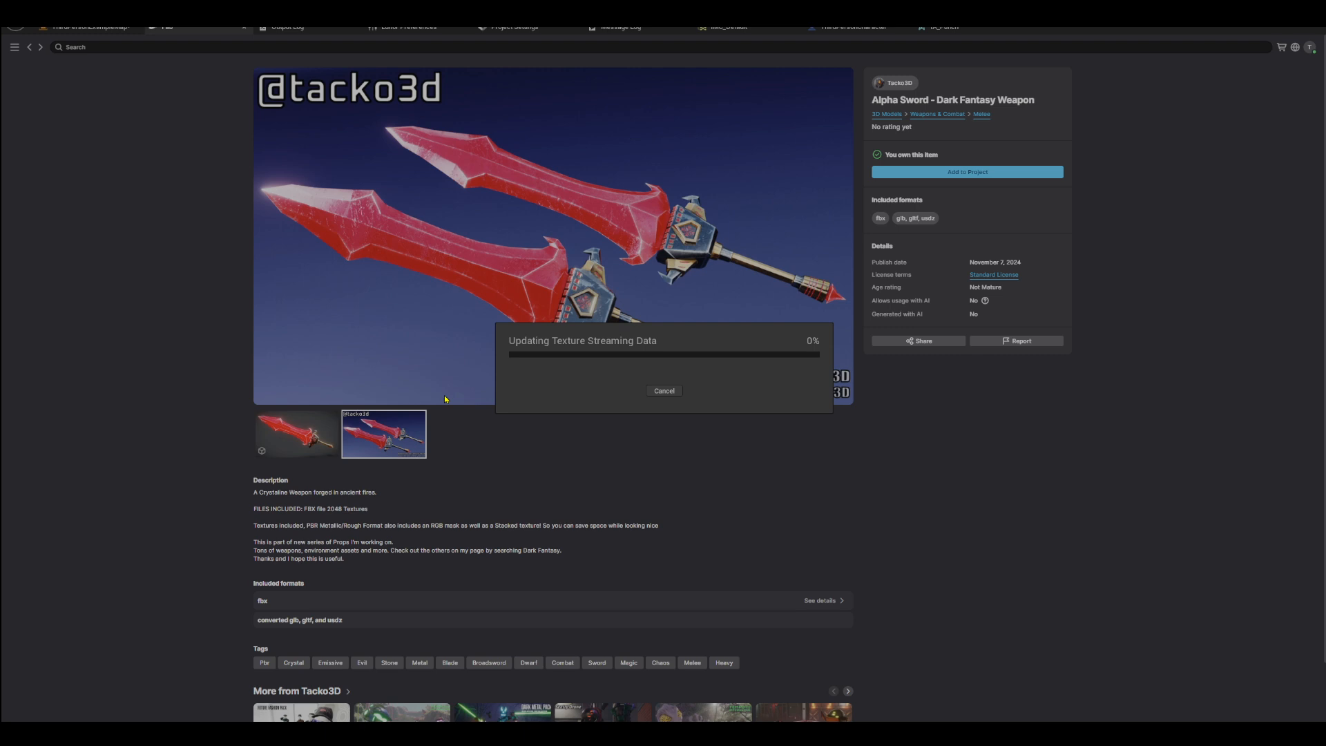
- Load the interactive 3D preview of the Alpha Sword - Dark Fantasy Weapon listing
left_click(308, 442)
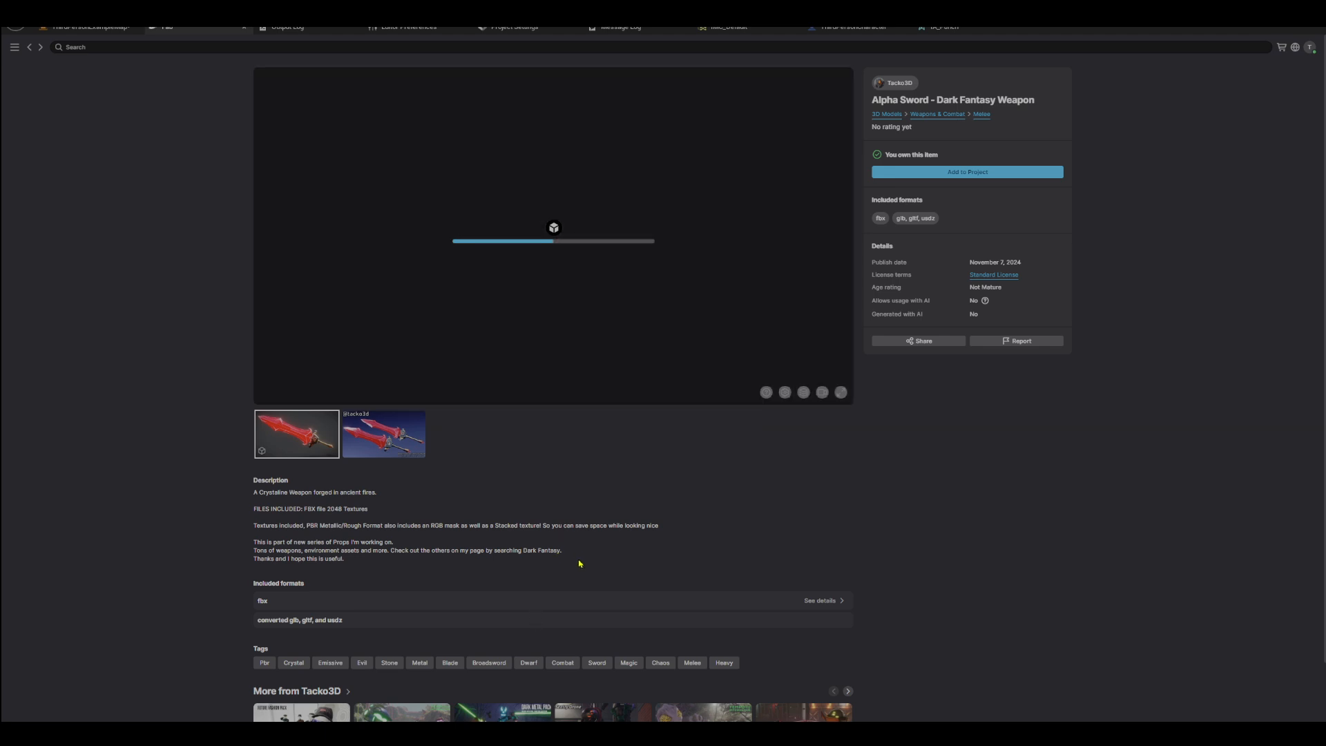
scroll(588, 574, "down", 1)
scroll(588, 575, "up", 1)
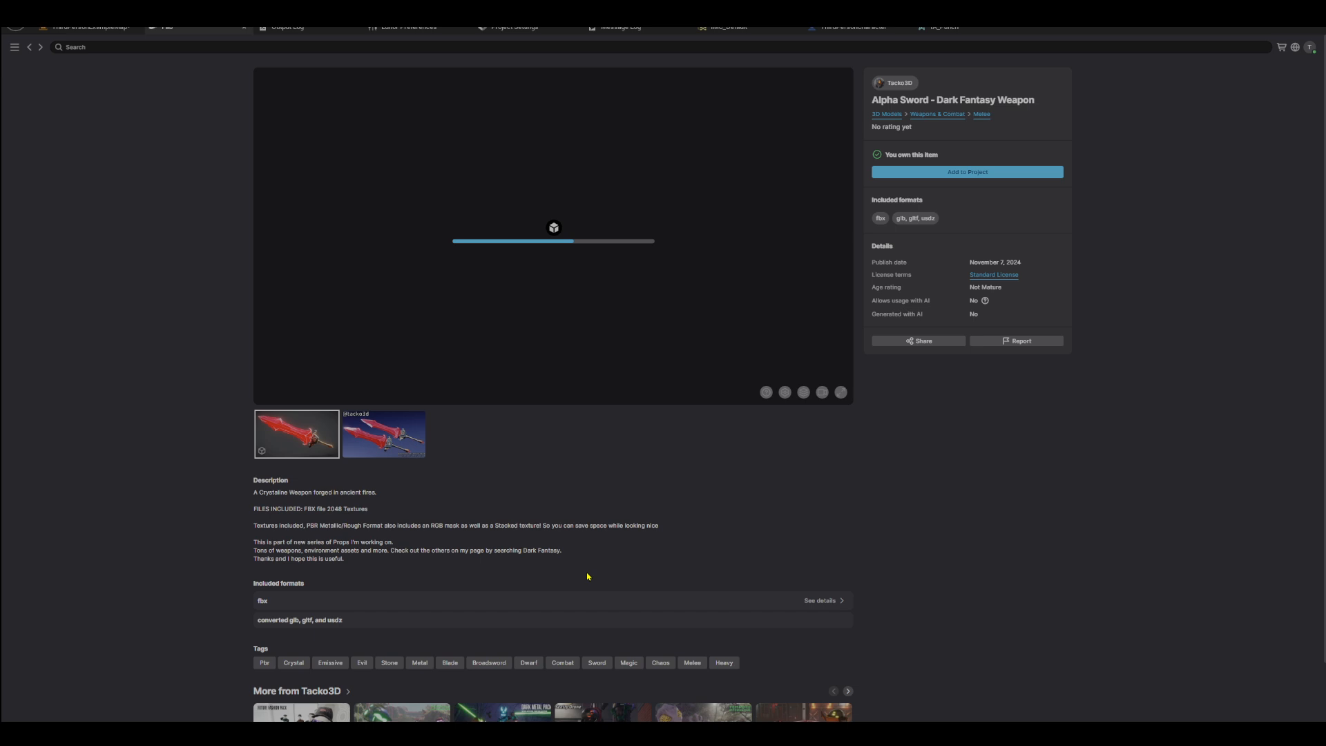